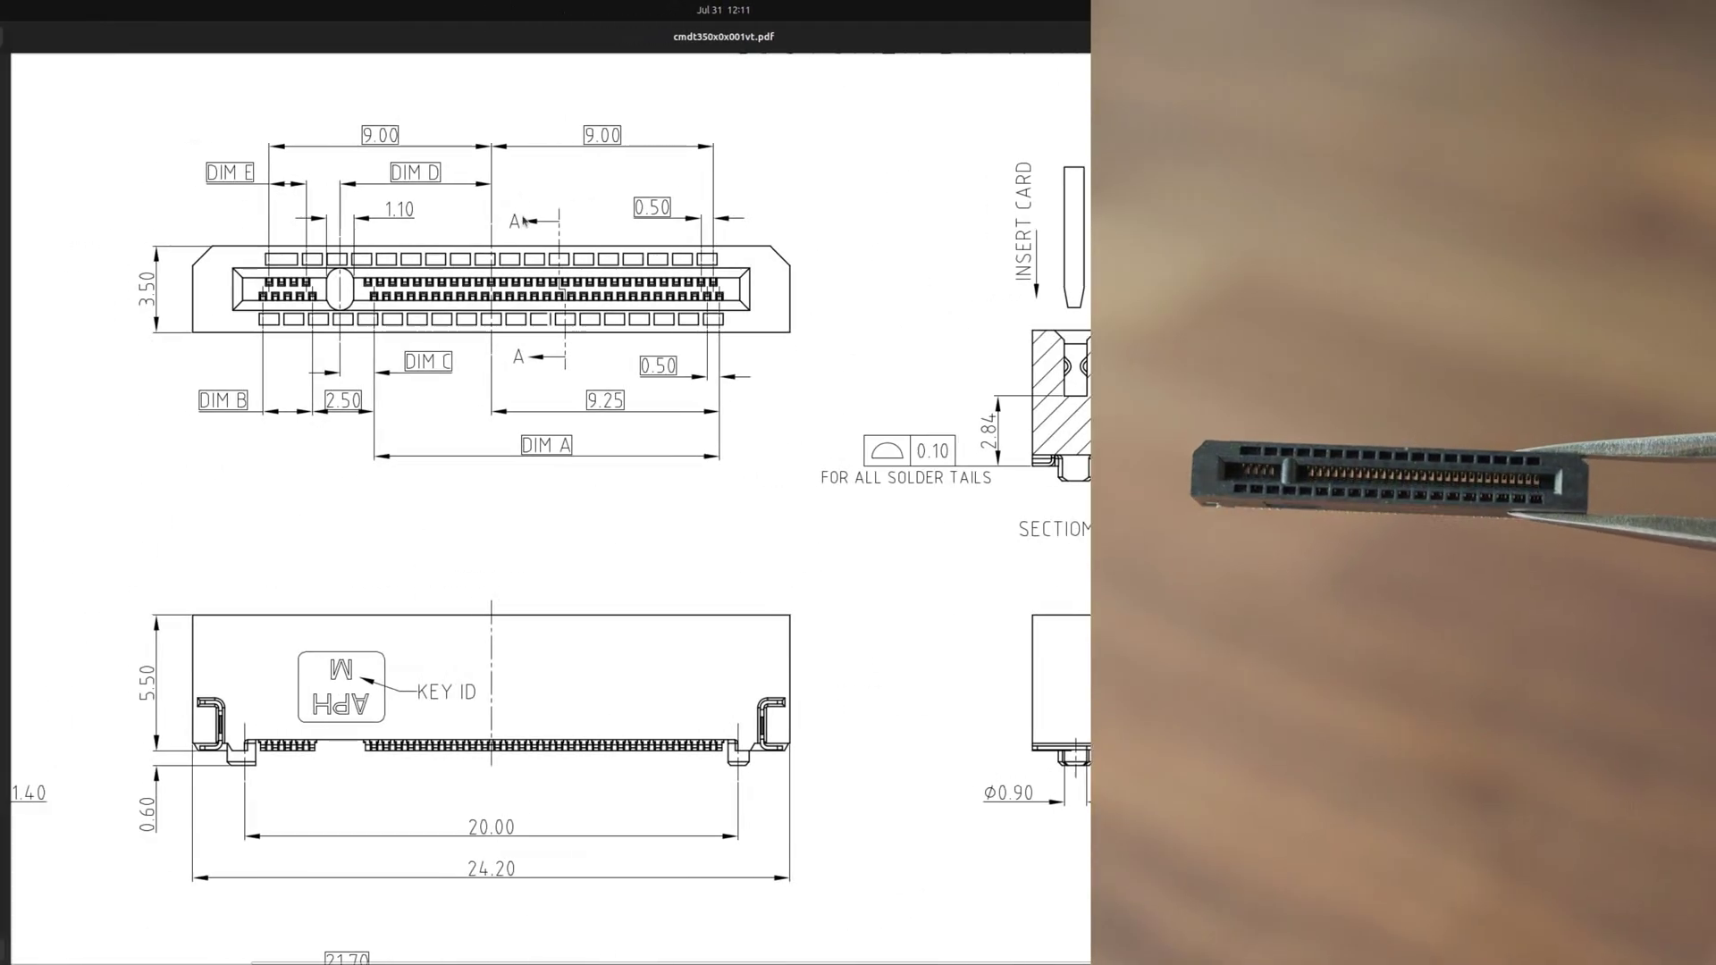
Capture the connector's top-view drawing and fill its dimension labels white.
key(Print)
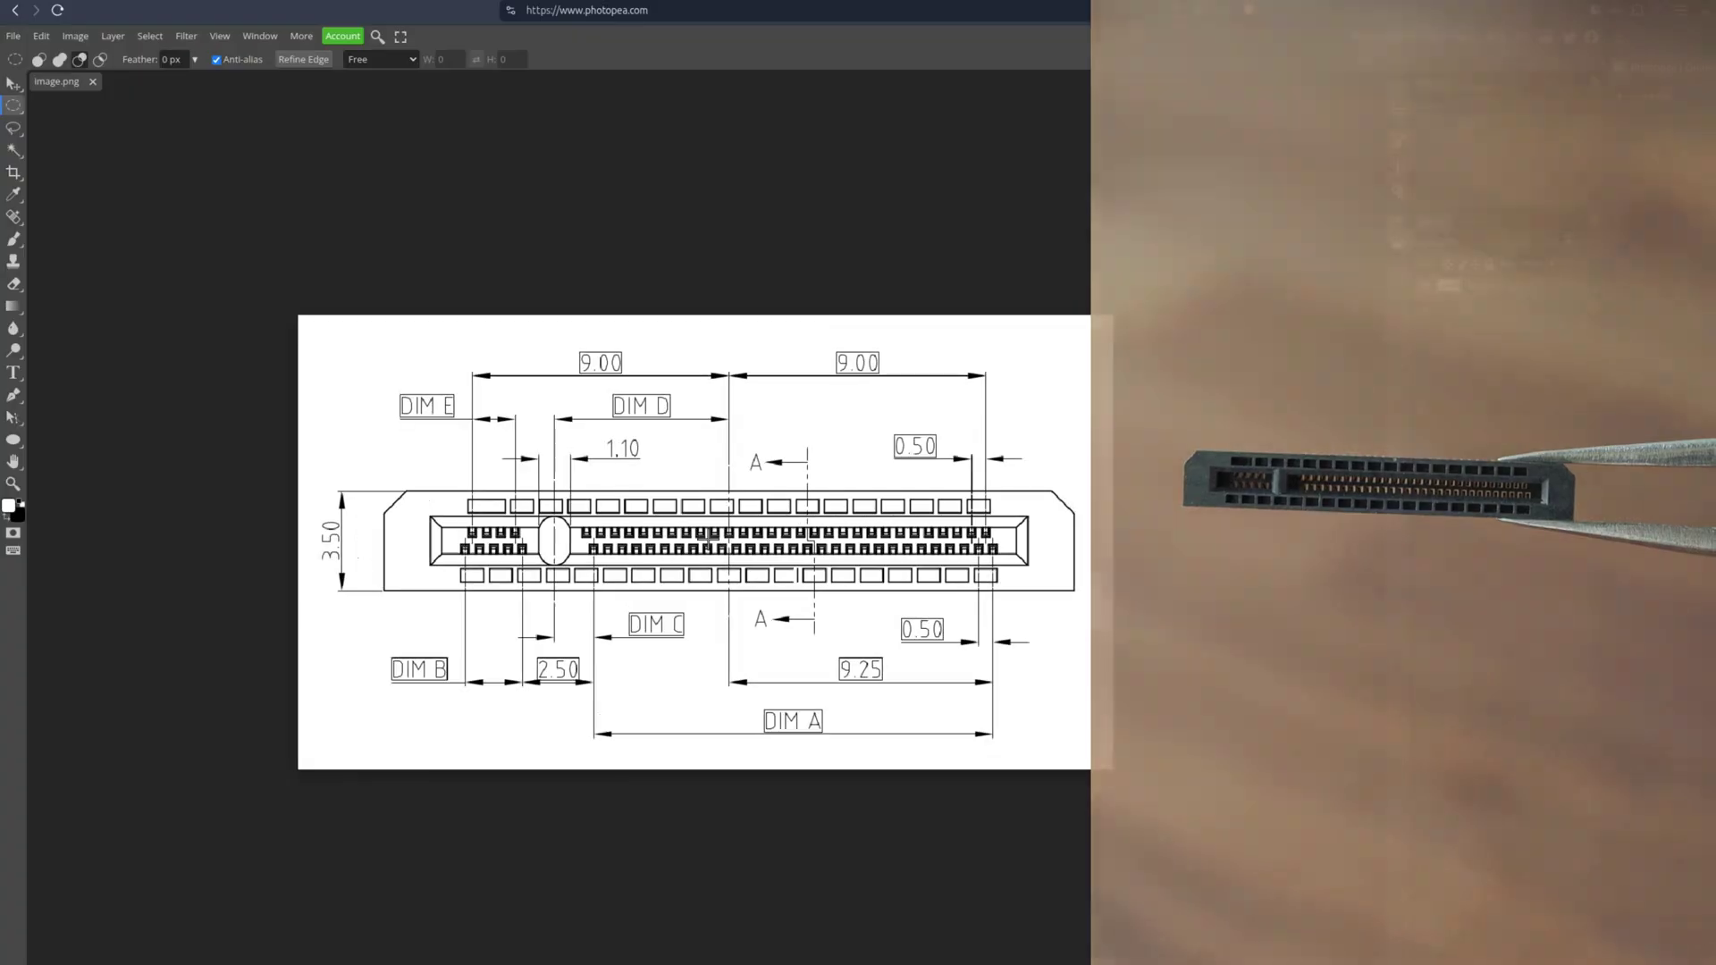
scroll(706, 537, up, 5)
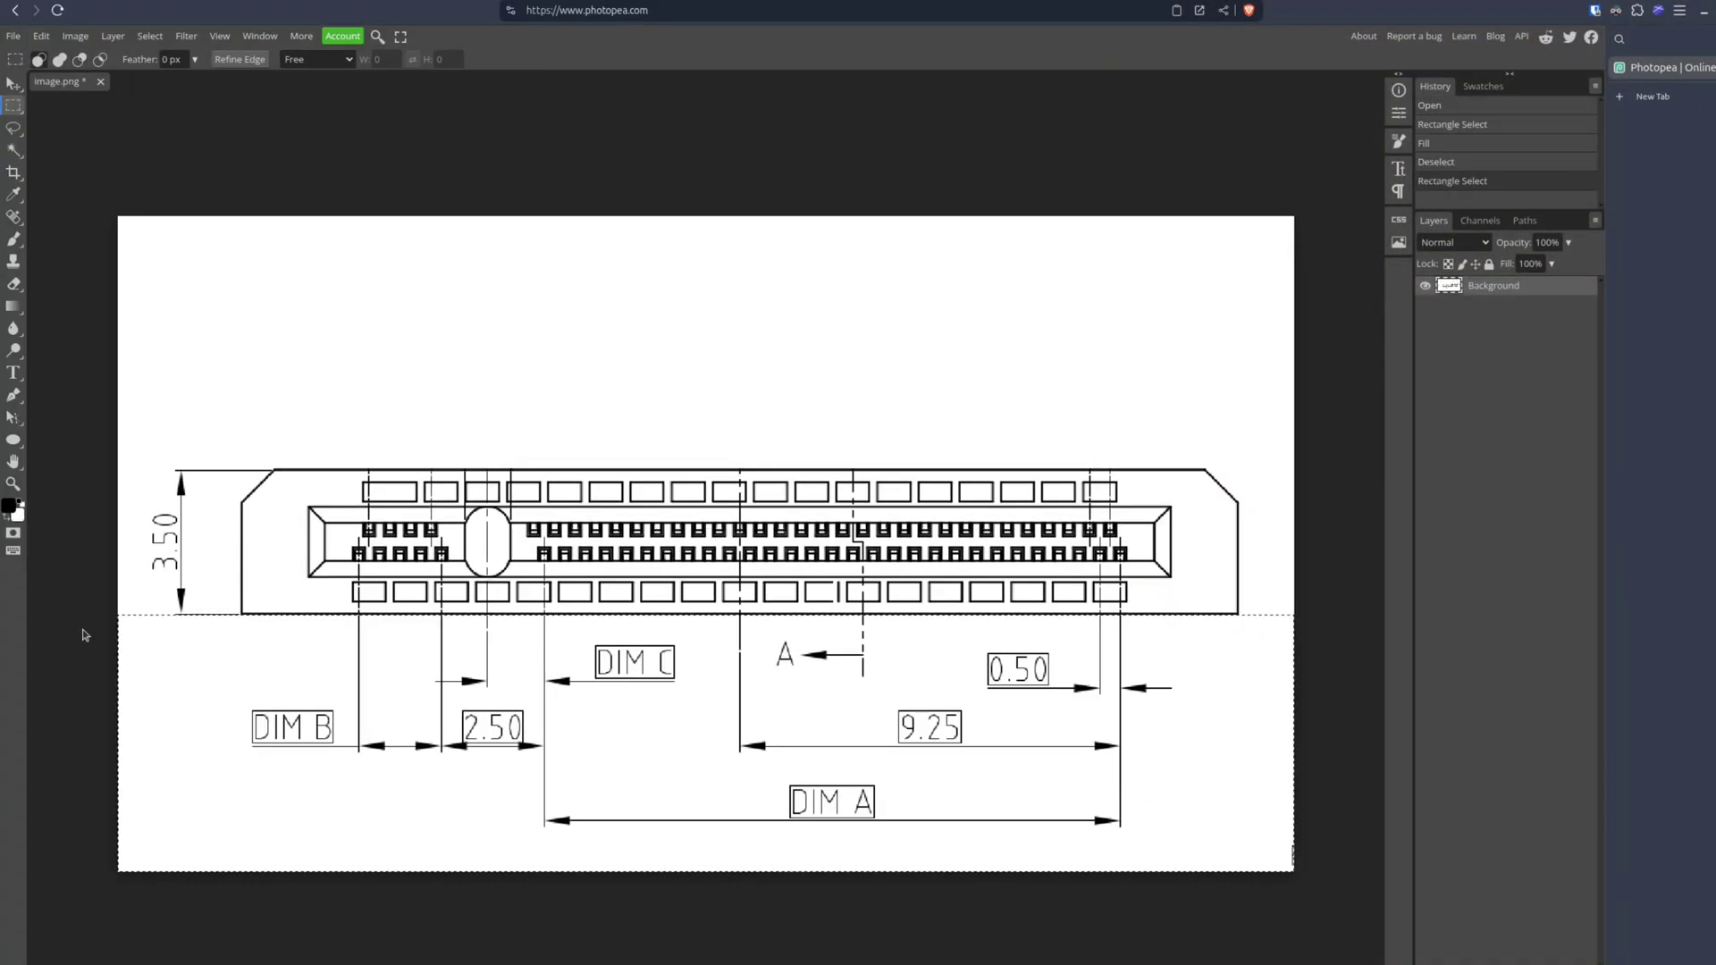
key(Delete)
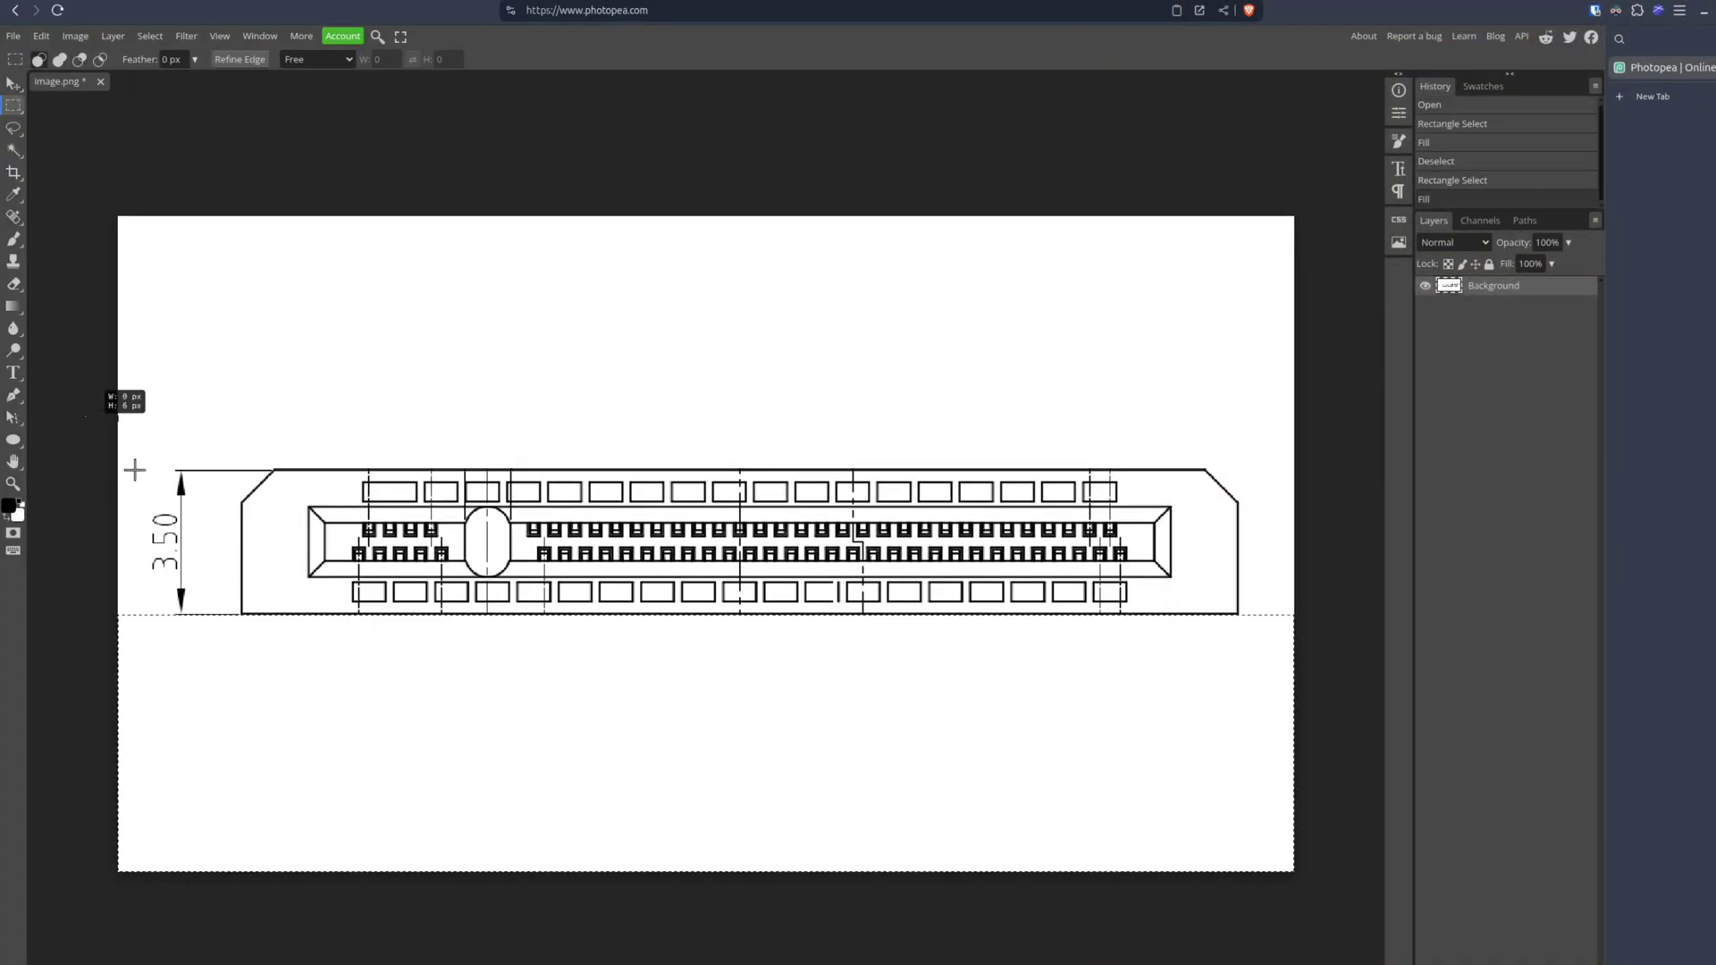
Whiten the left dimension marker and duplicate the drawing onto a new layer.
drag(242, 651, 242, 651)
key(Delete)
key(ctrl+d)
key(b)
key(x)
key(ctrl+j)
key(ctrl+a)
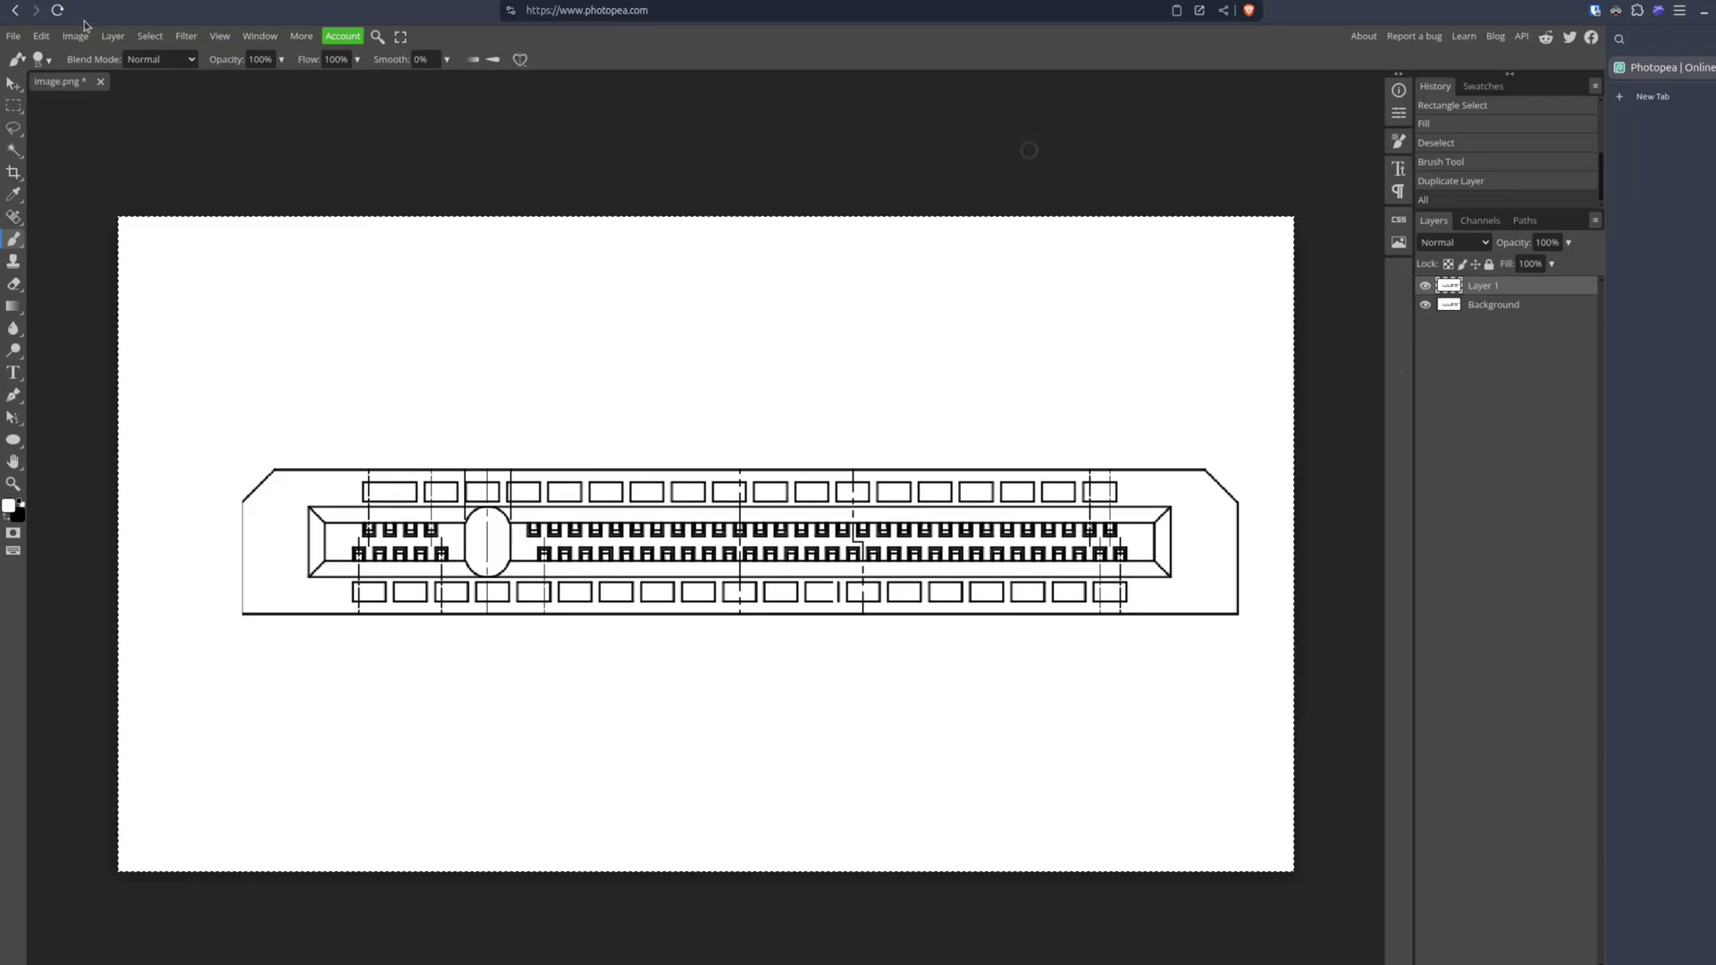
Flip the duplicated drawing upside down from the Image menu.
click(76, 36)
mouse_move(41, 36)
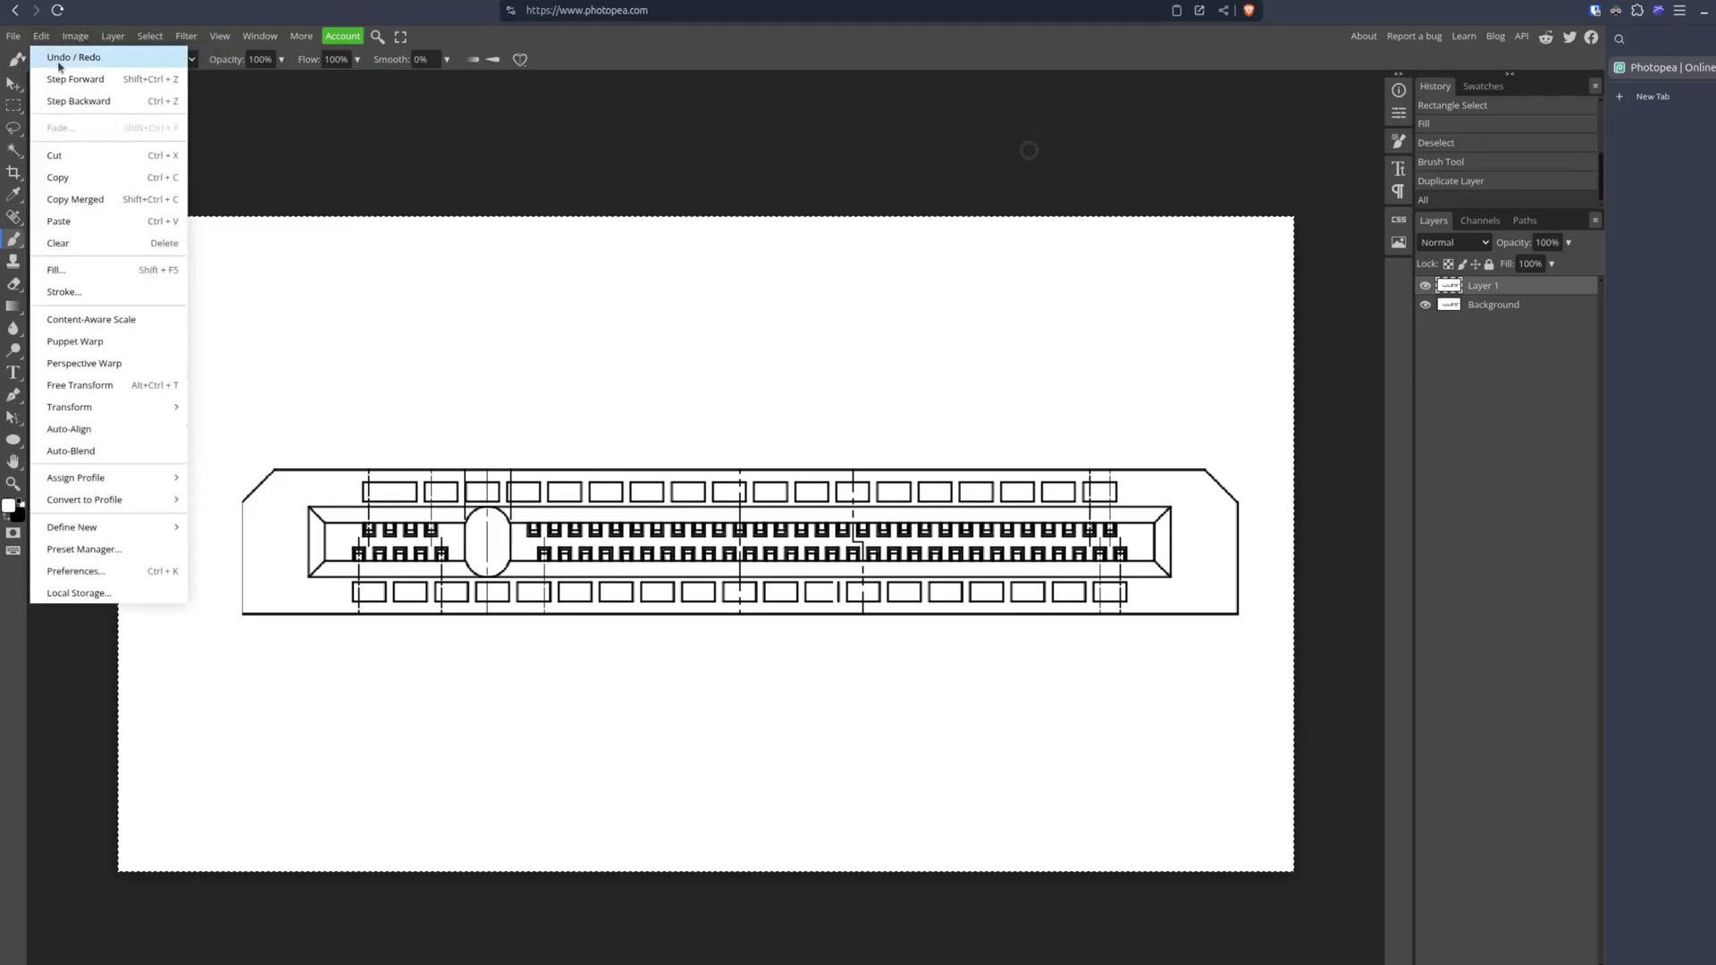
mouse_move(143, 410)
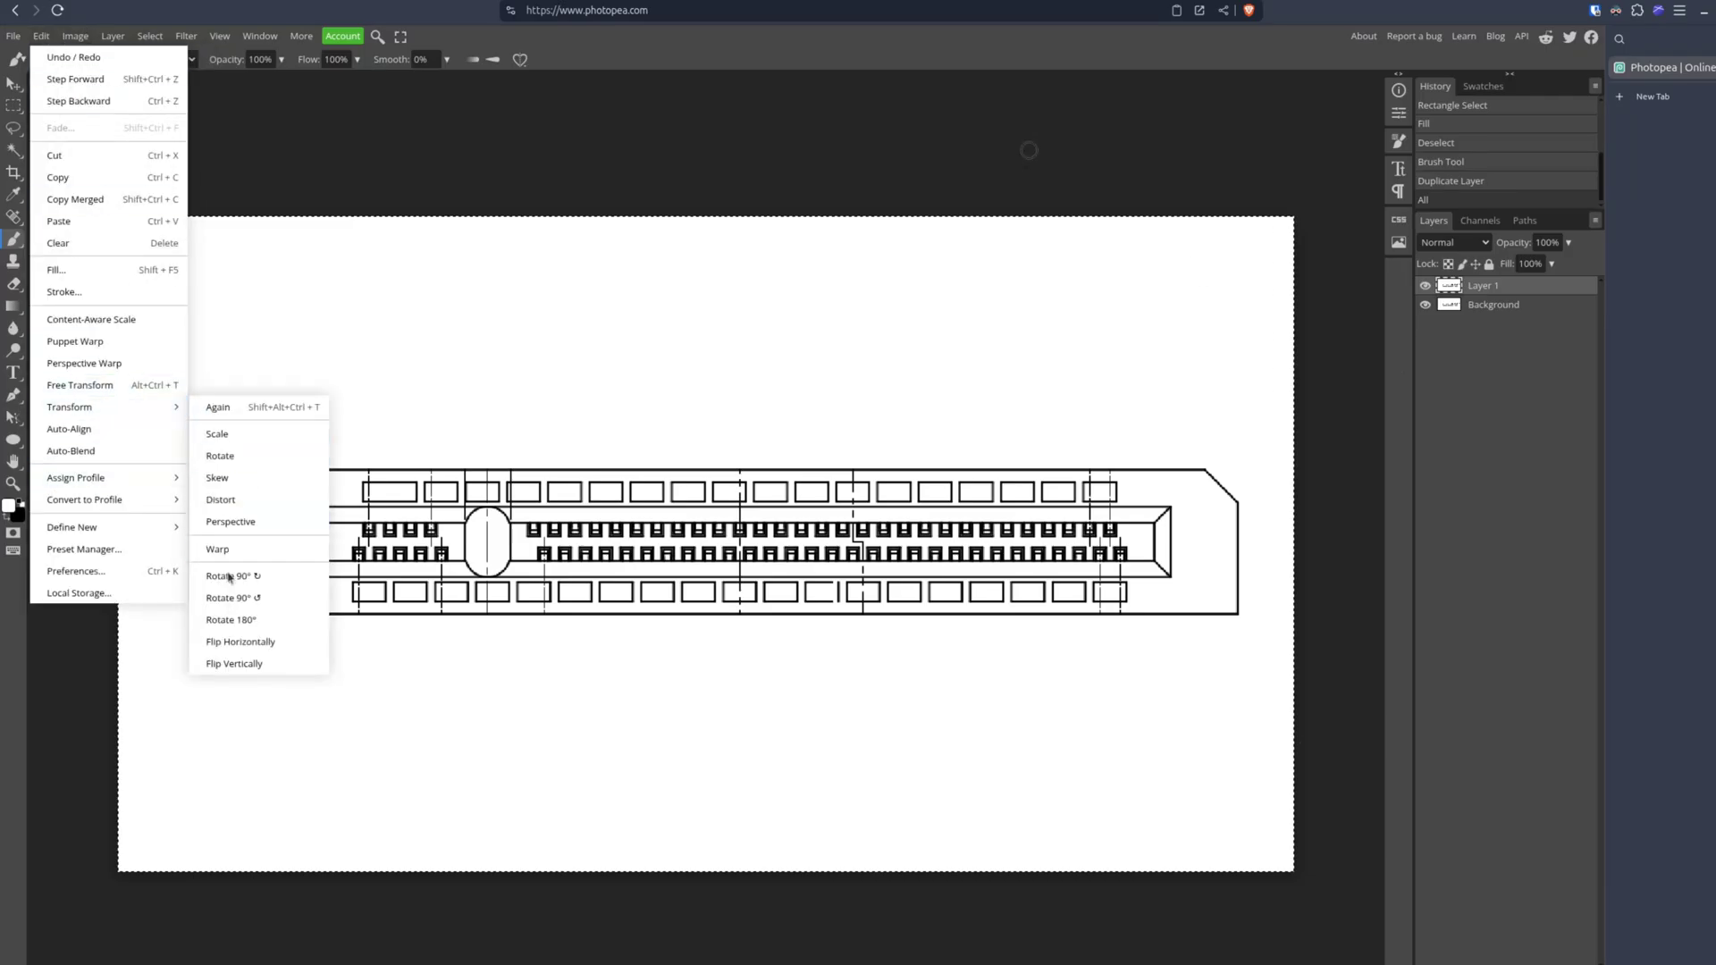
click(274, 662)
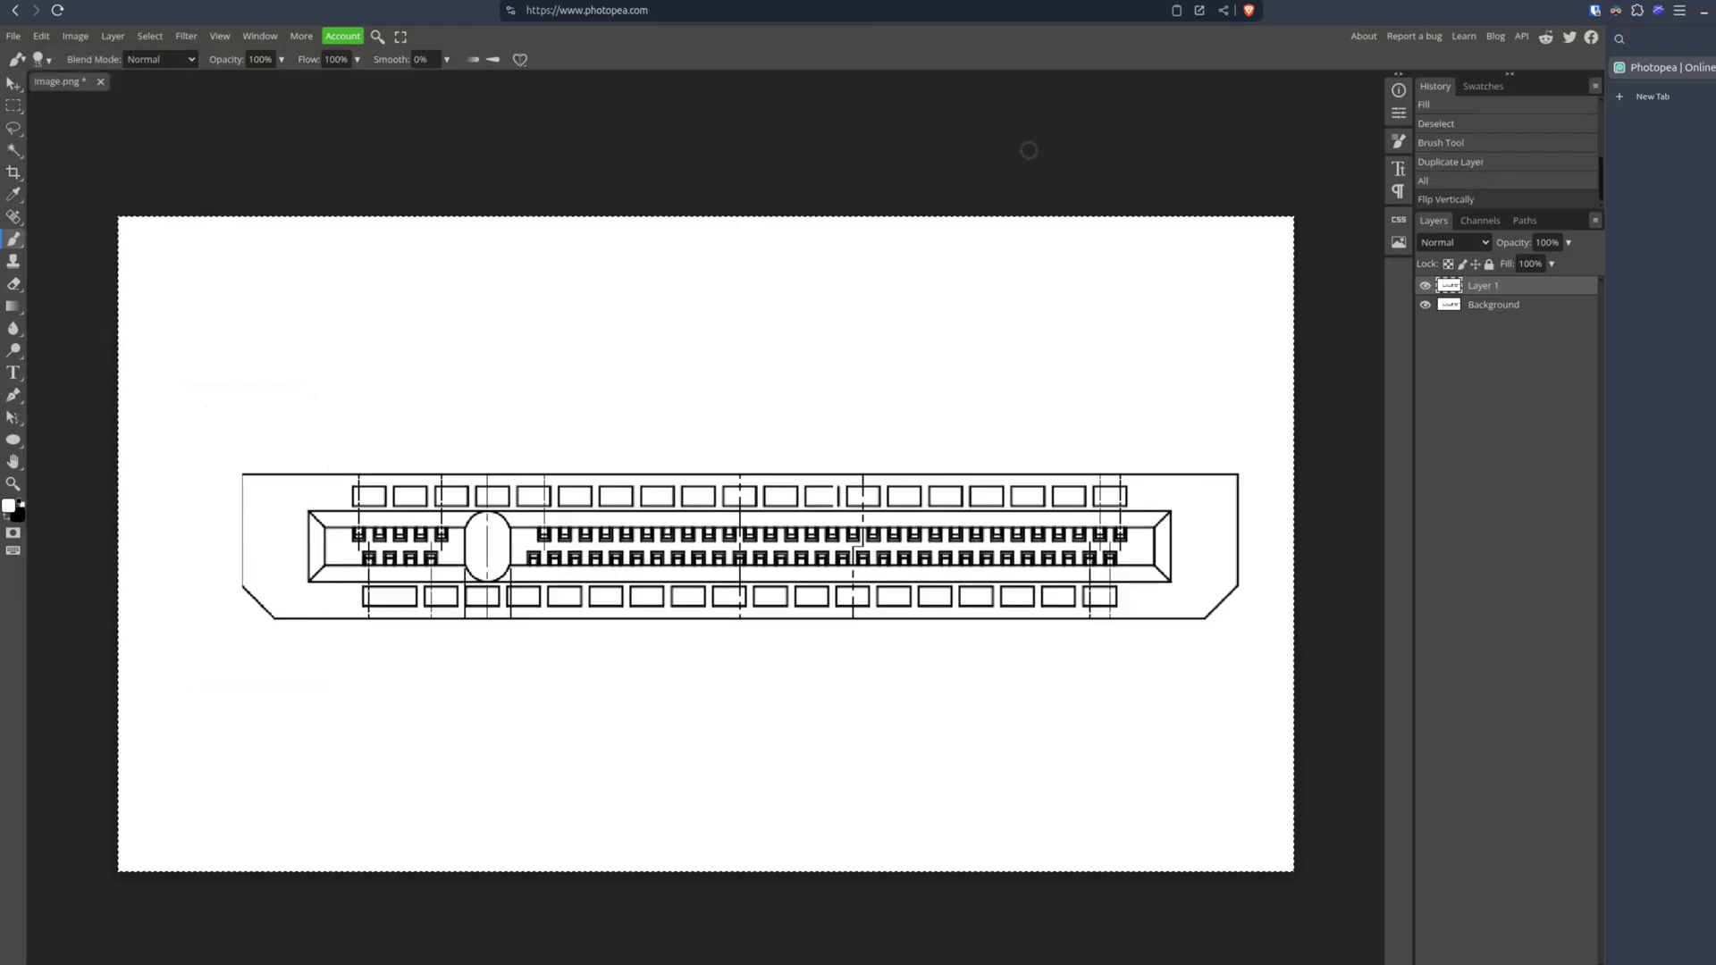
Tint the original drawing blue and the flipped copy red with Hue/Saturation.
click(1426, 287)
key(ctrl+u)
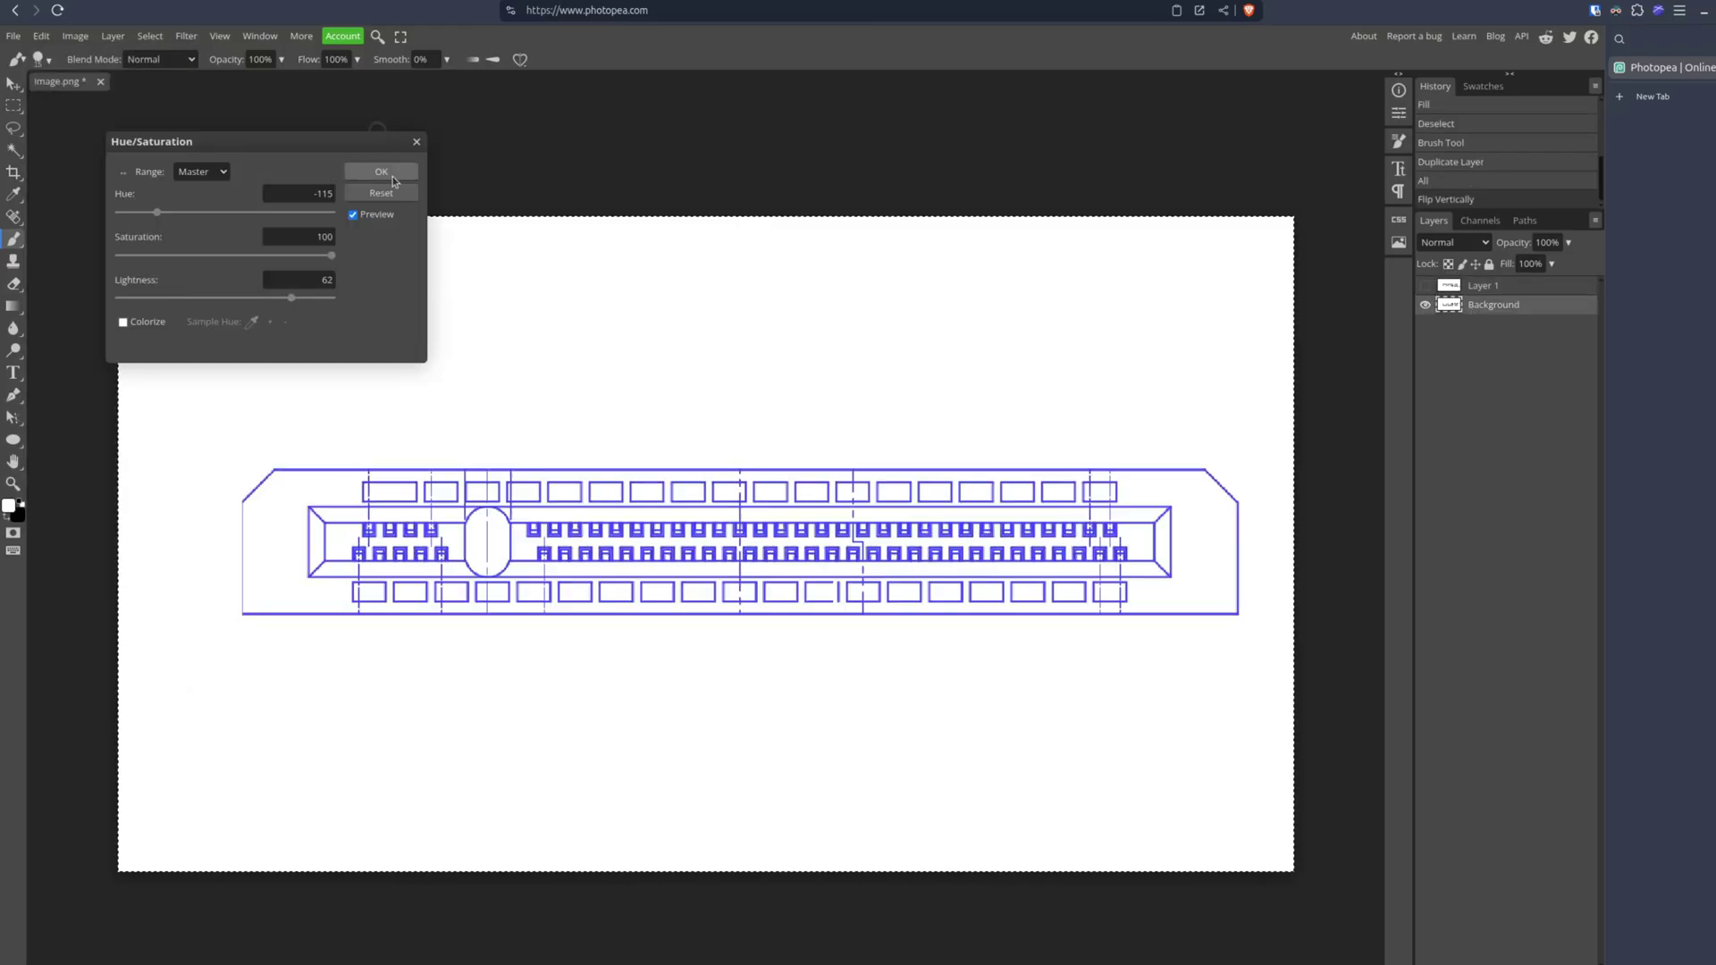
click(381, 173)
click(1426, 286)
key(ctrl+u)
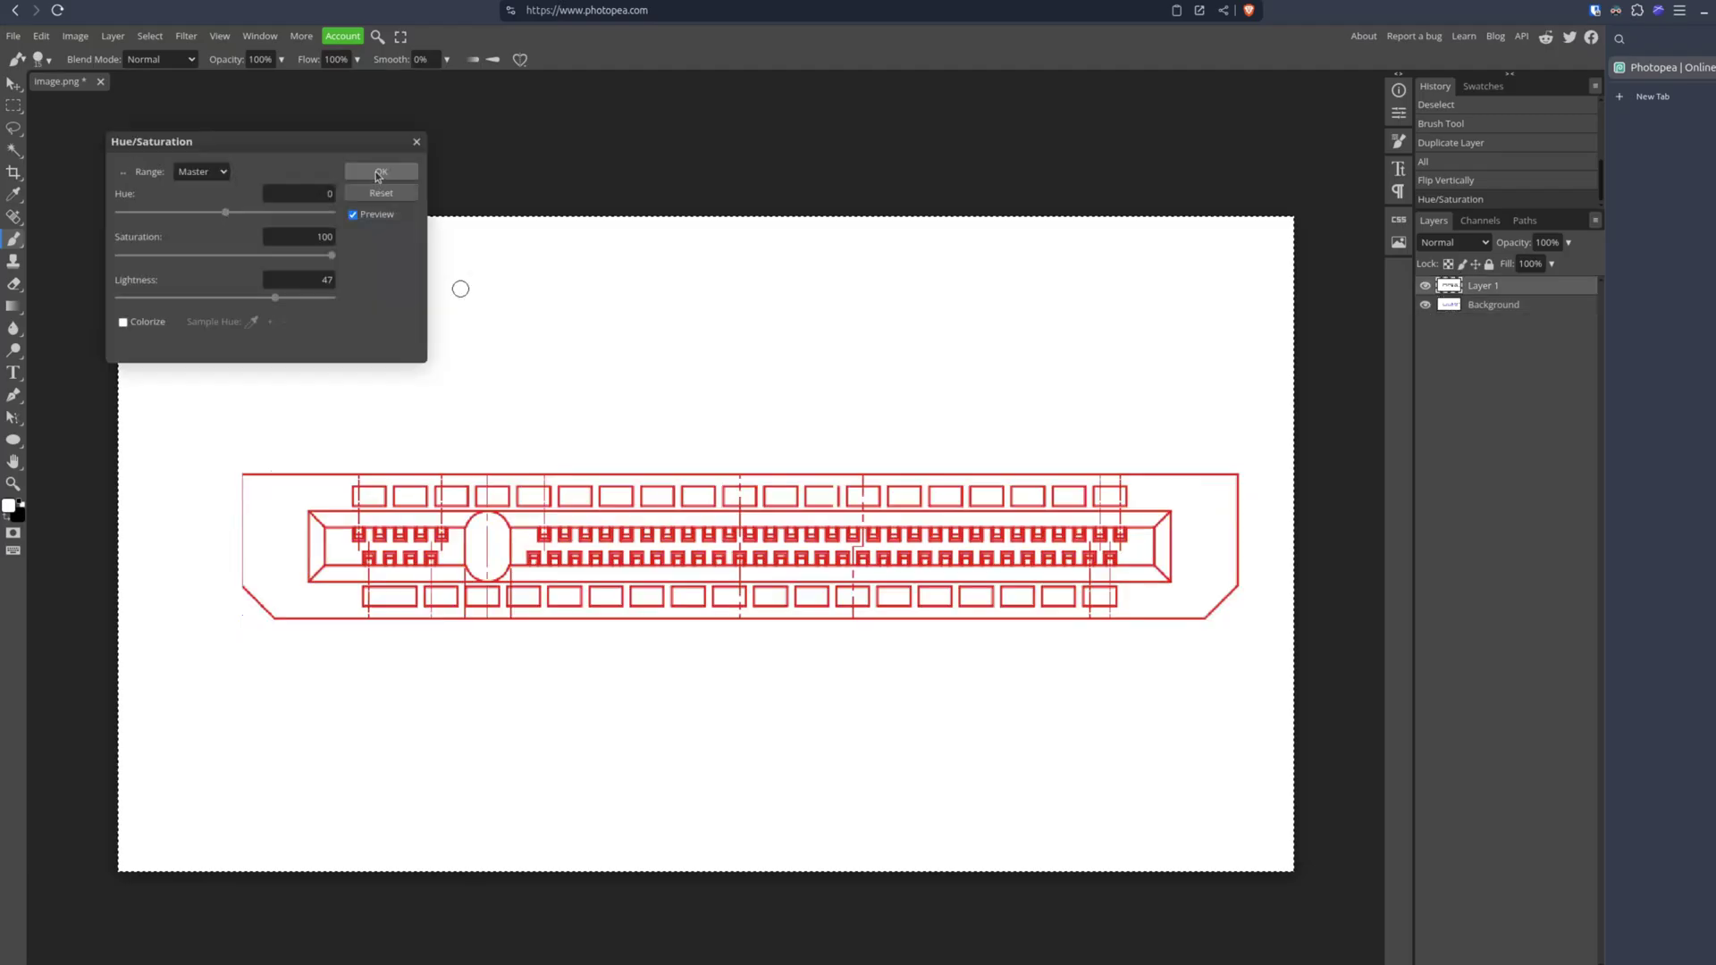
click(381, 173)
Set the red copy's blend mode to Multiply to overlay both drawings.
click(1469, 244)
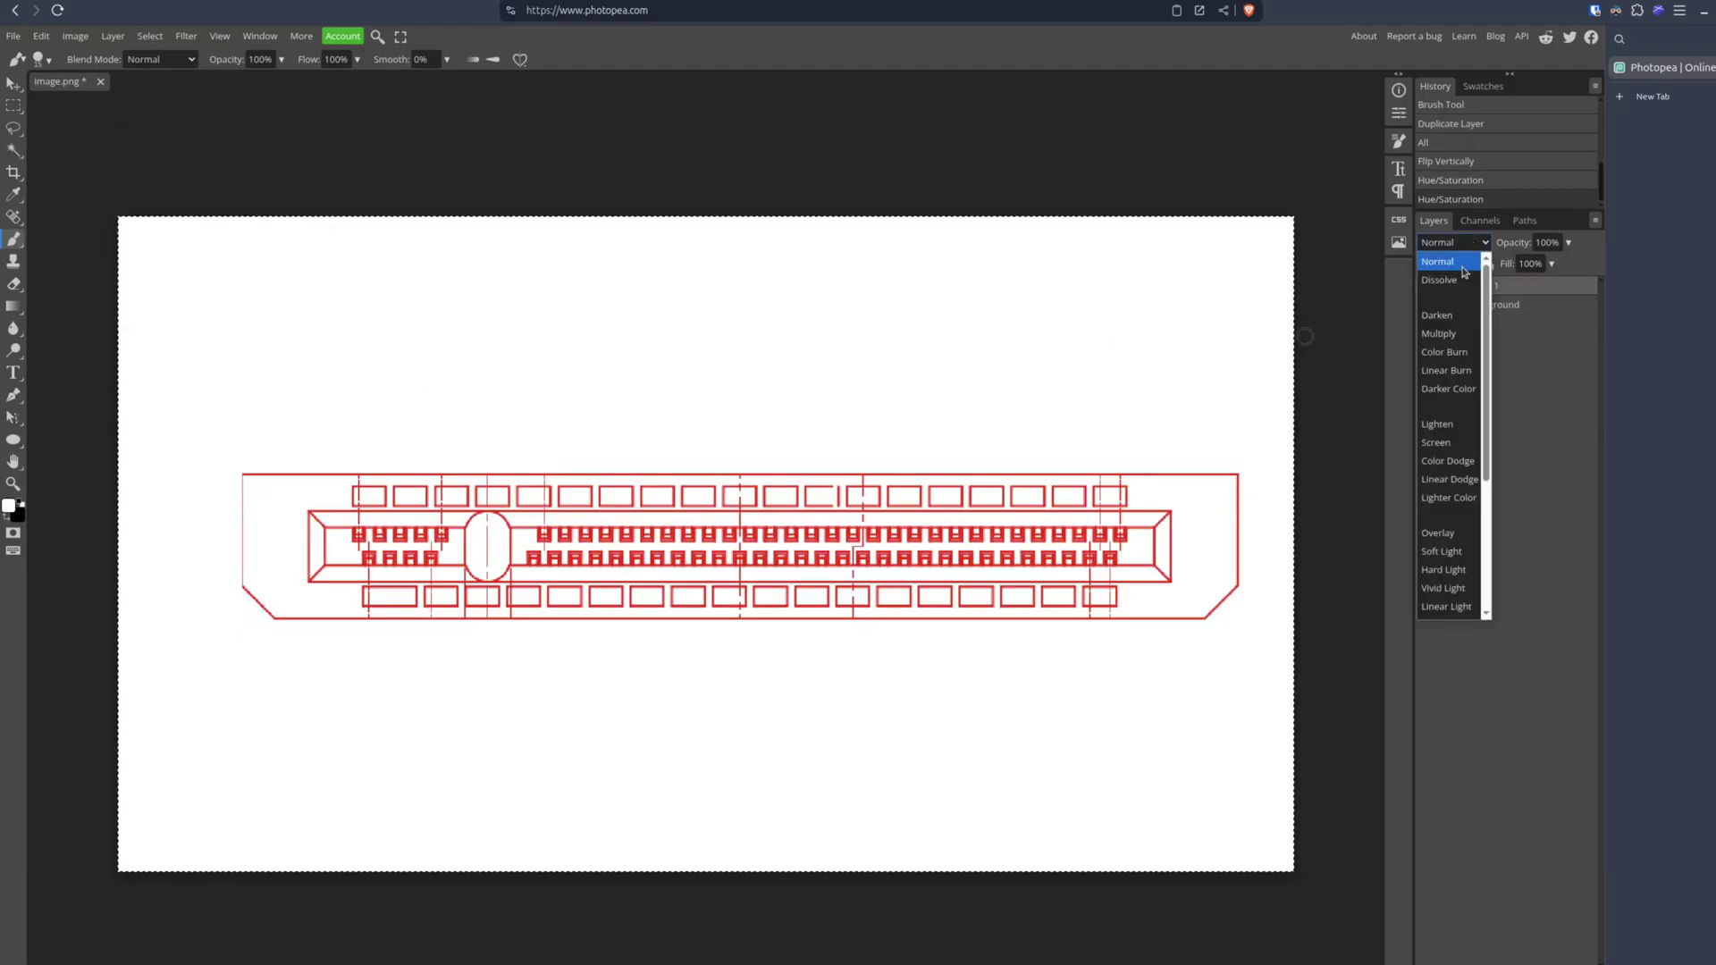
click(1439, 334)
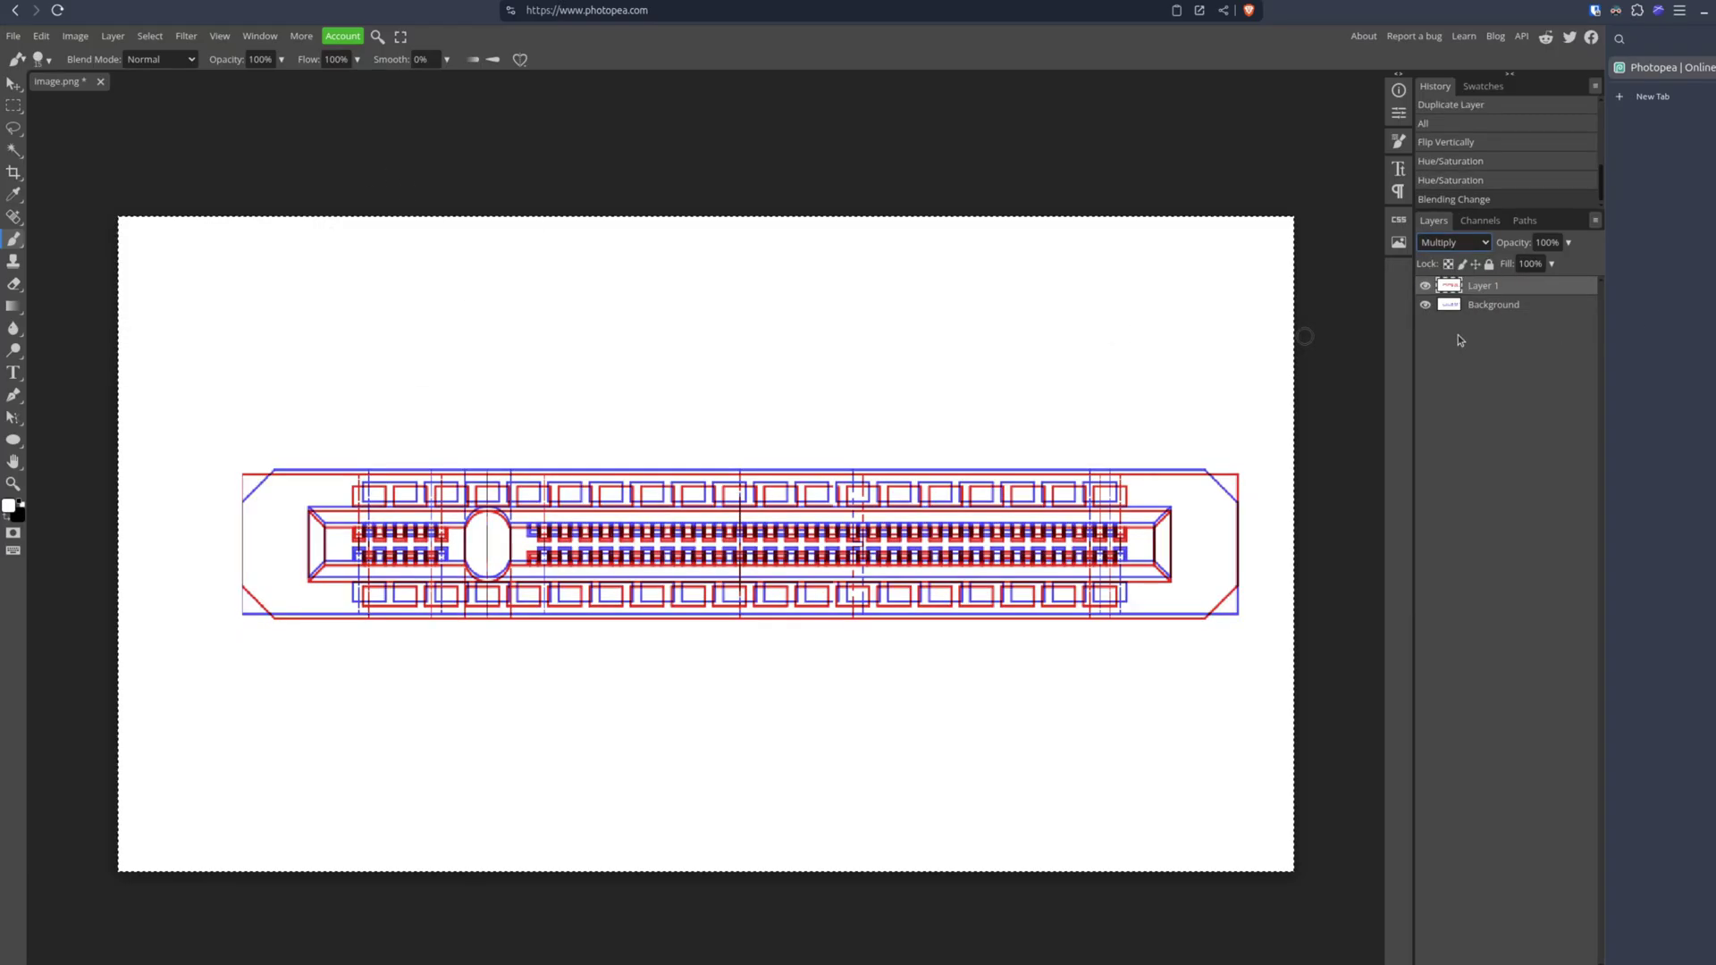
key(ctrl+d)
key(ctrl+a)
key(v)
scroll(701, 524, up, 5)
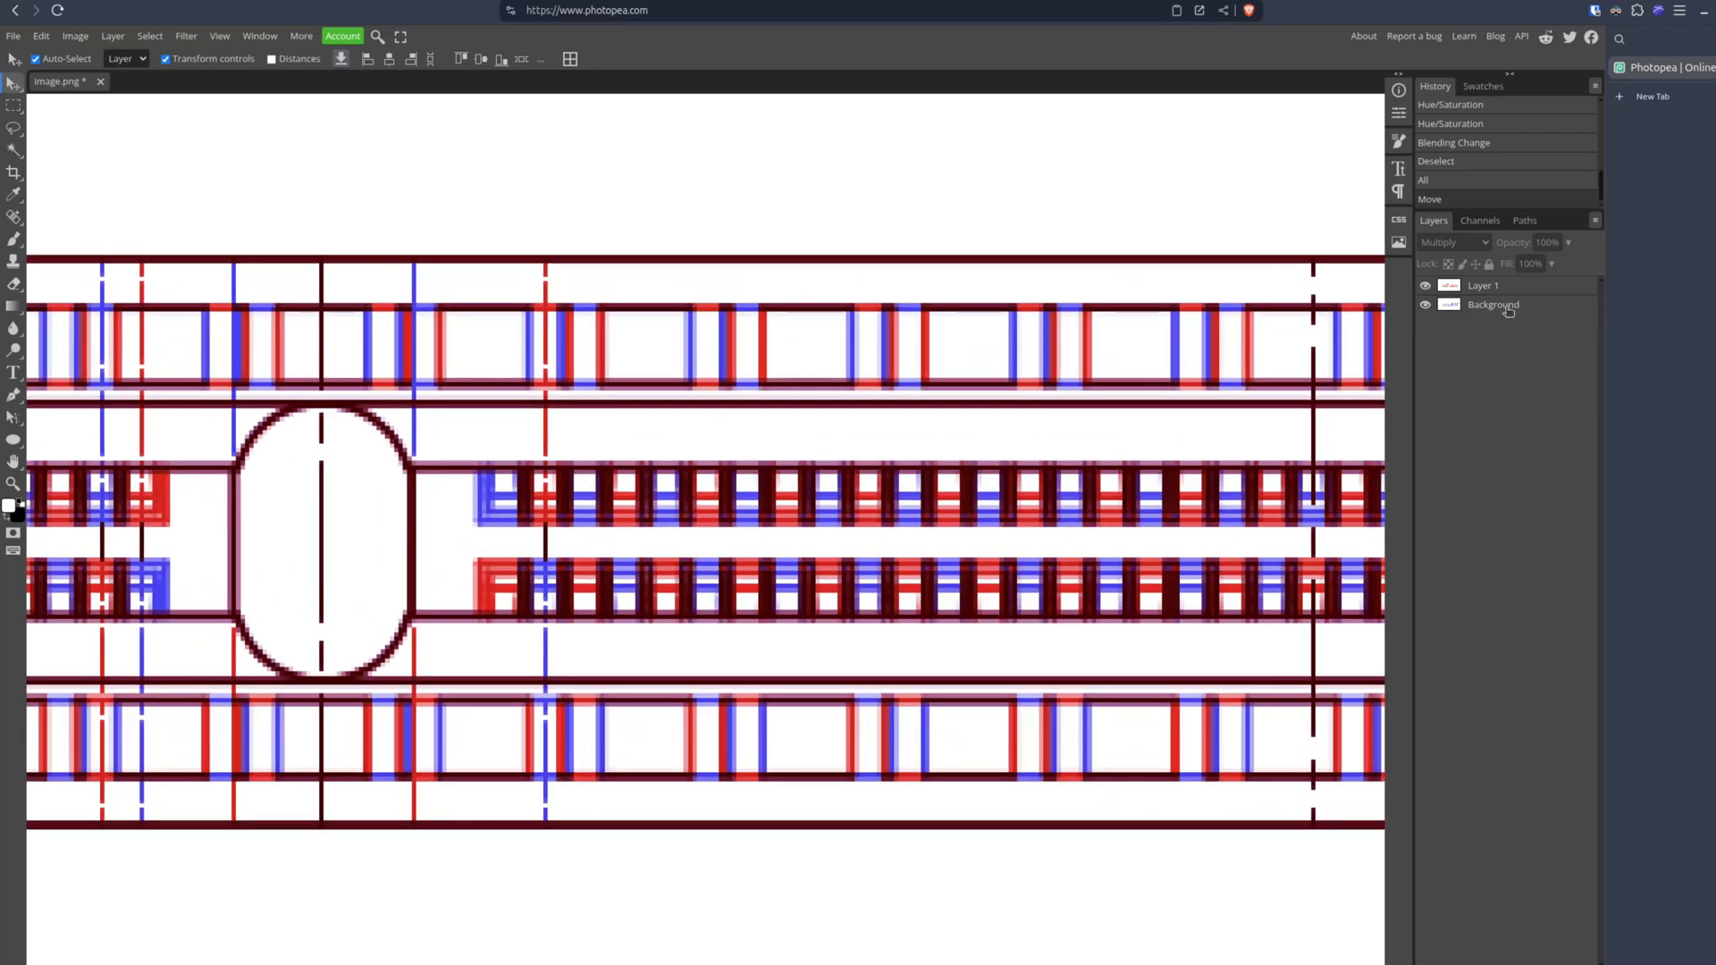
Toggle the red layer's visibility to compare, leaving only the blue drawing visible.
click(1428, 286)
click(1427, 286)
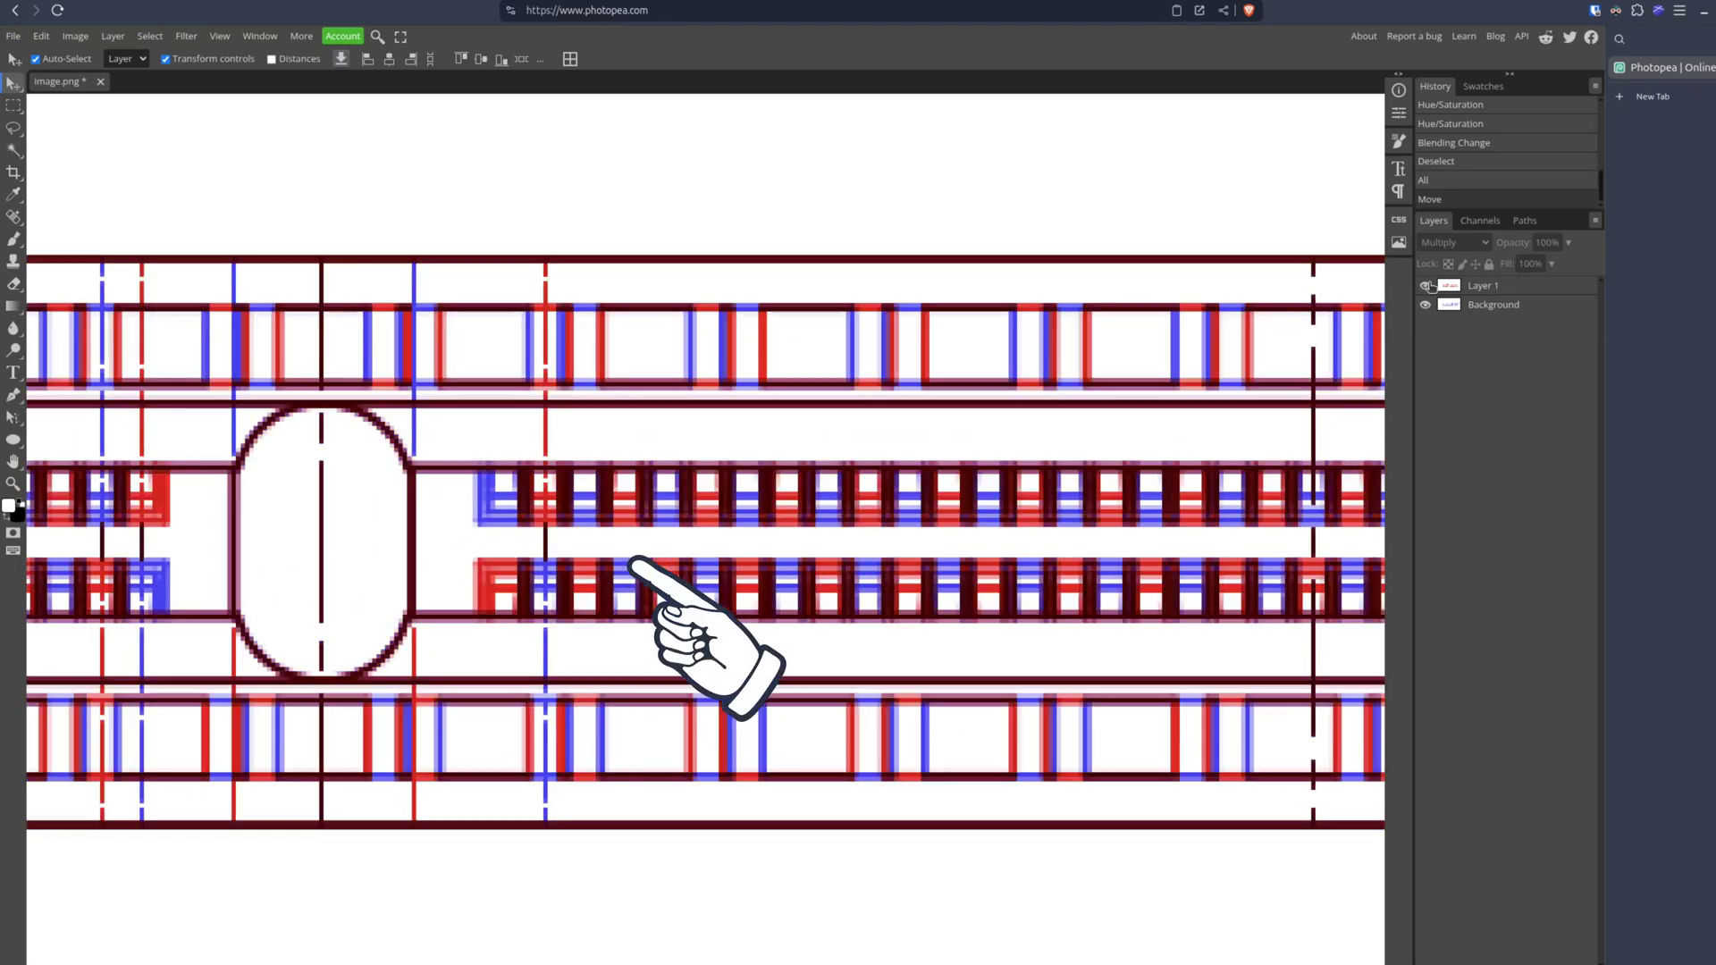
click(1427, 286)
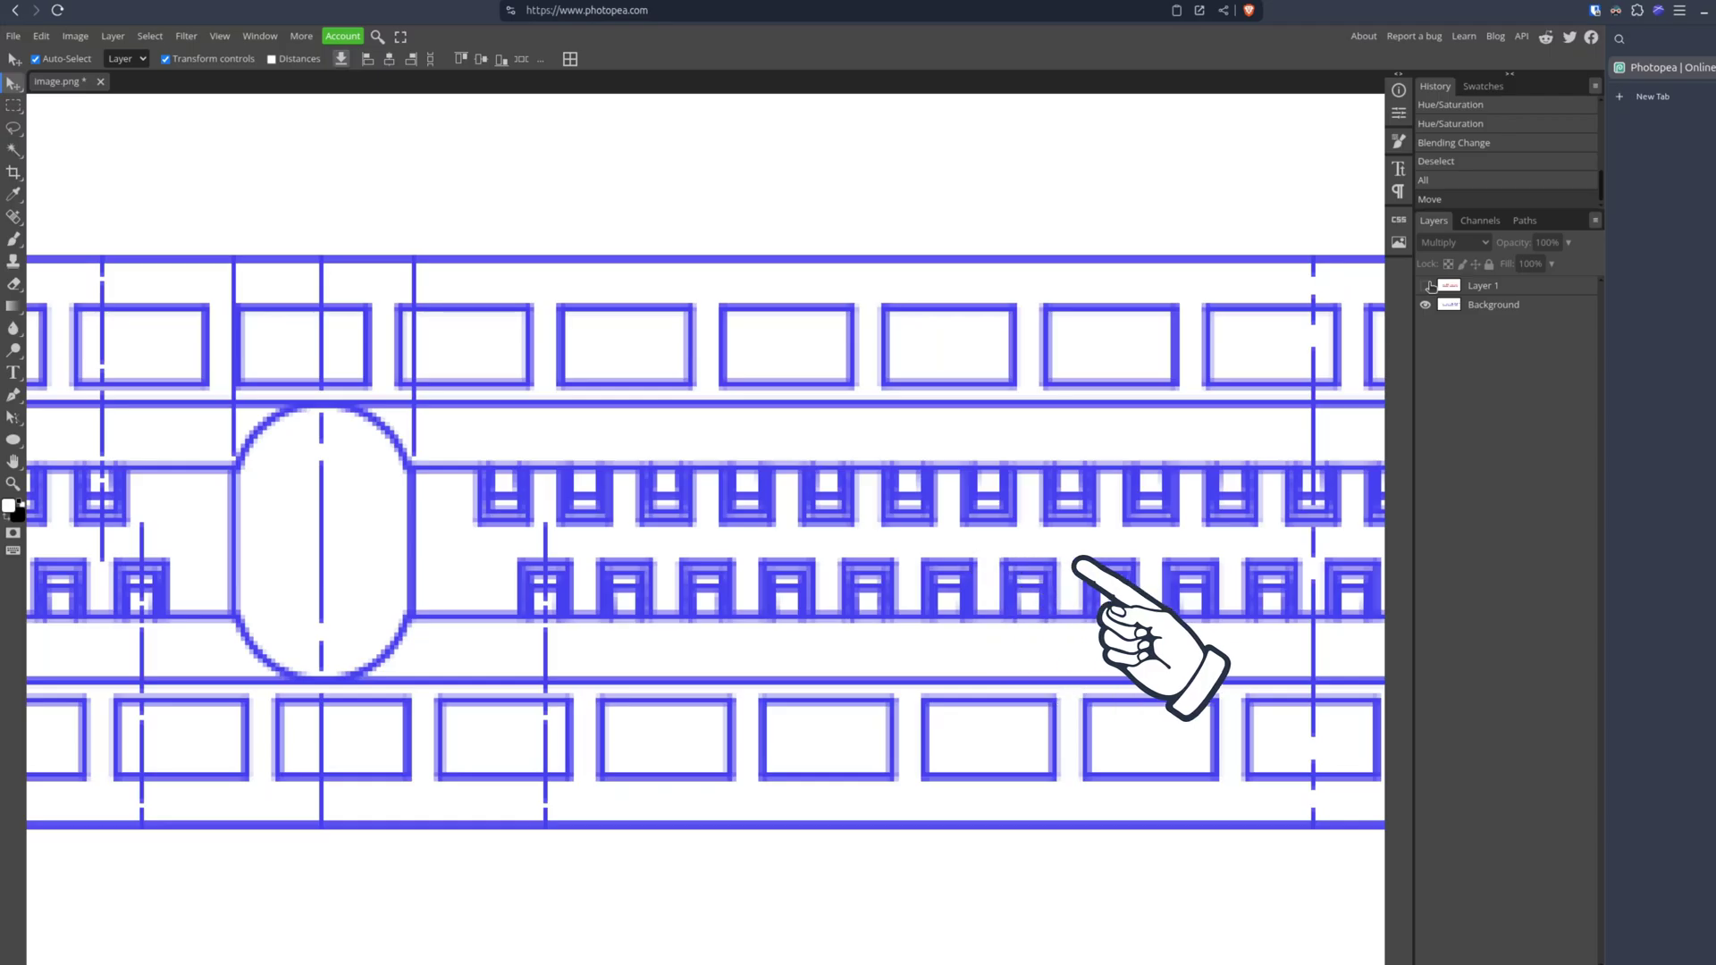
click(1427, 285)
click(1428, 286)
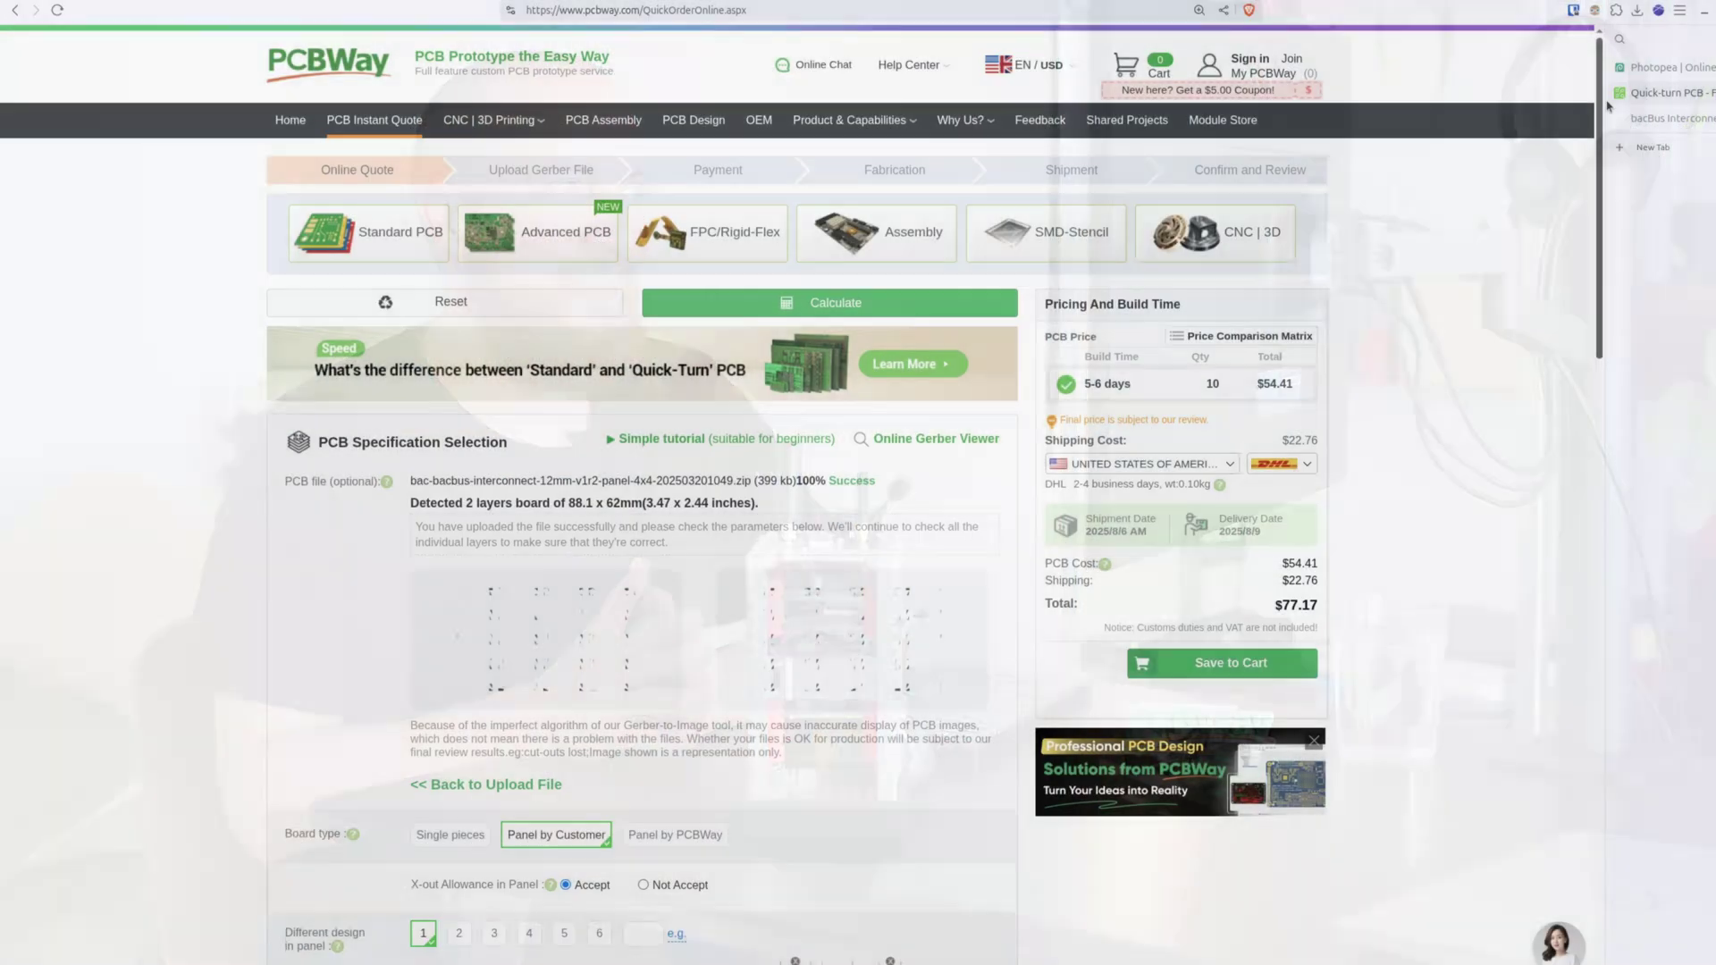
Choose Hard gold surface finish, bringing the quote total to $247.69.
scroll(1610, 113, down, 2)
scroll(1615, 175, down, 10)
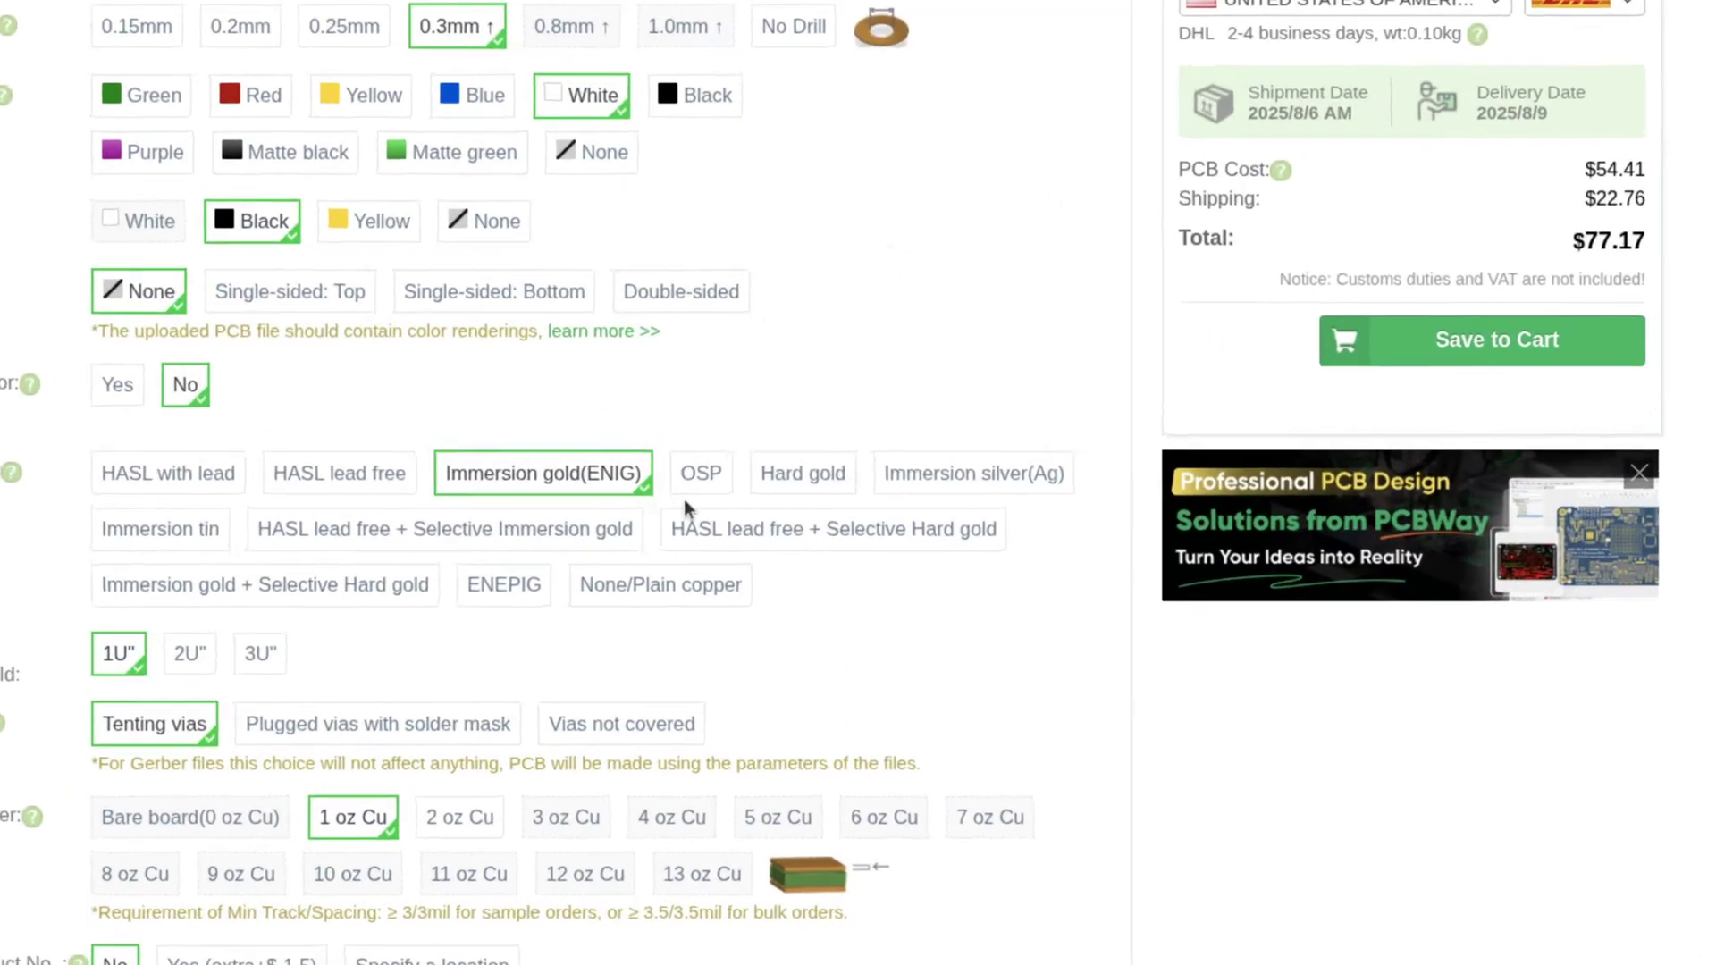
click(796, 484)
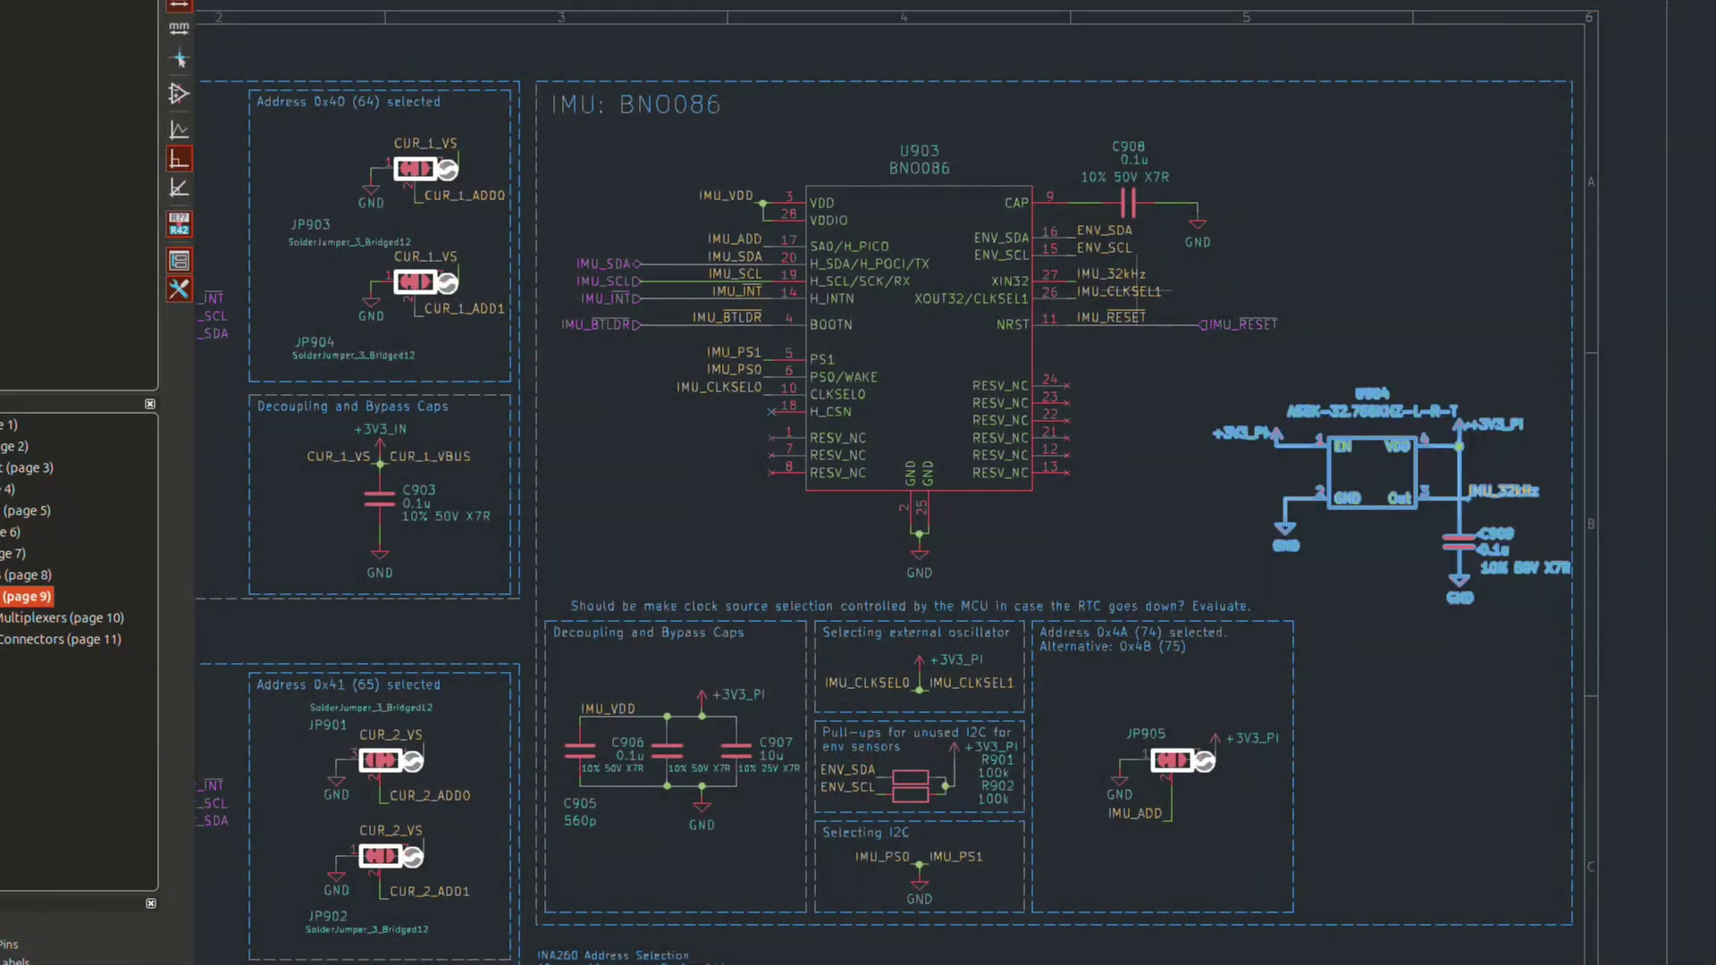
Select the IMU_CLKSEL1 net label at pin 26 of U903.
click(1119, 290)
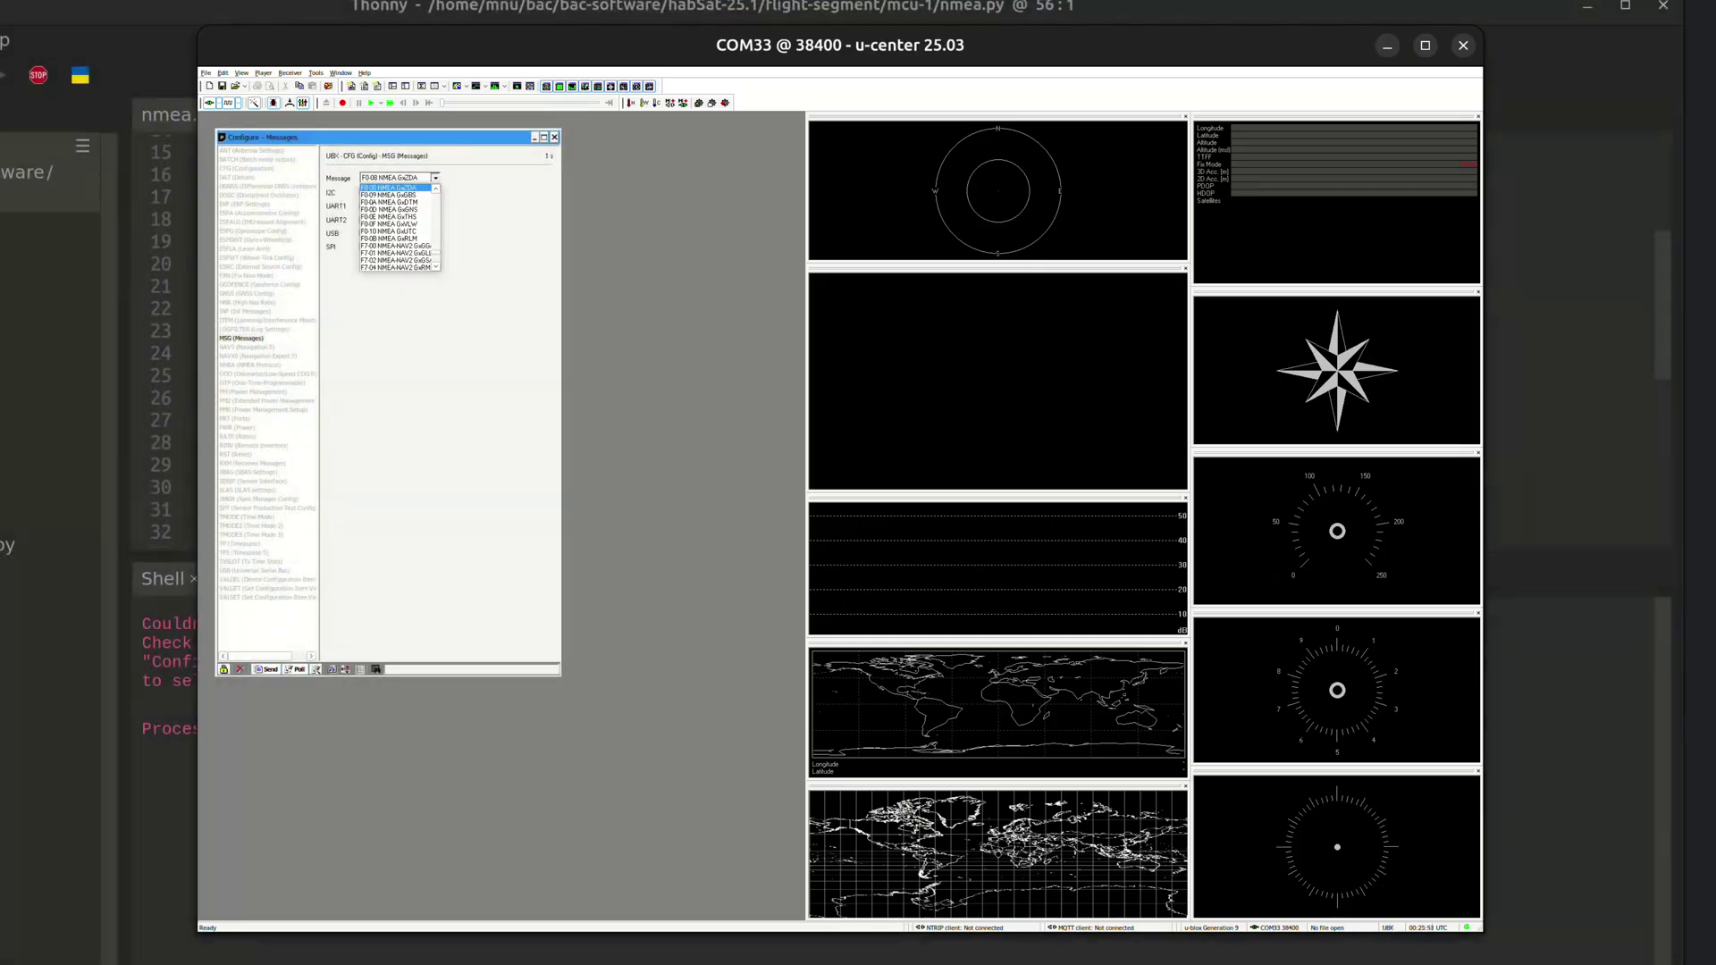
Pick the F0-08 NMEA GxZDA message and accept moving to CFG's Save current configuration.
click(388, 188)
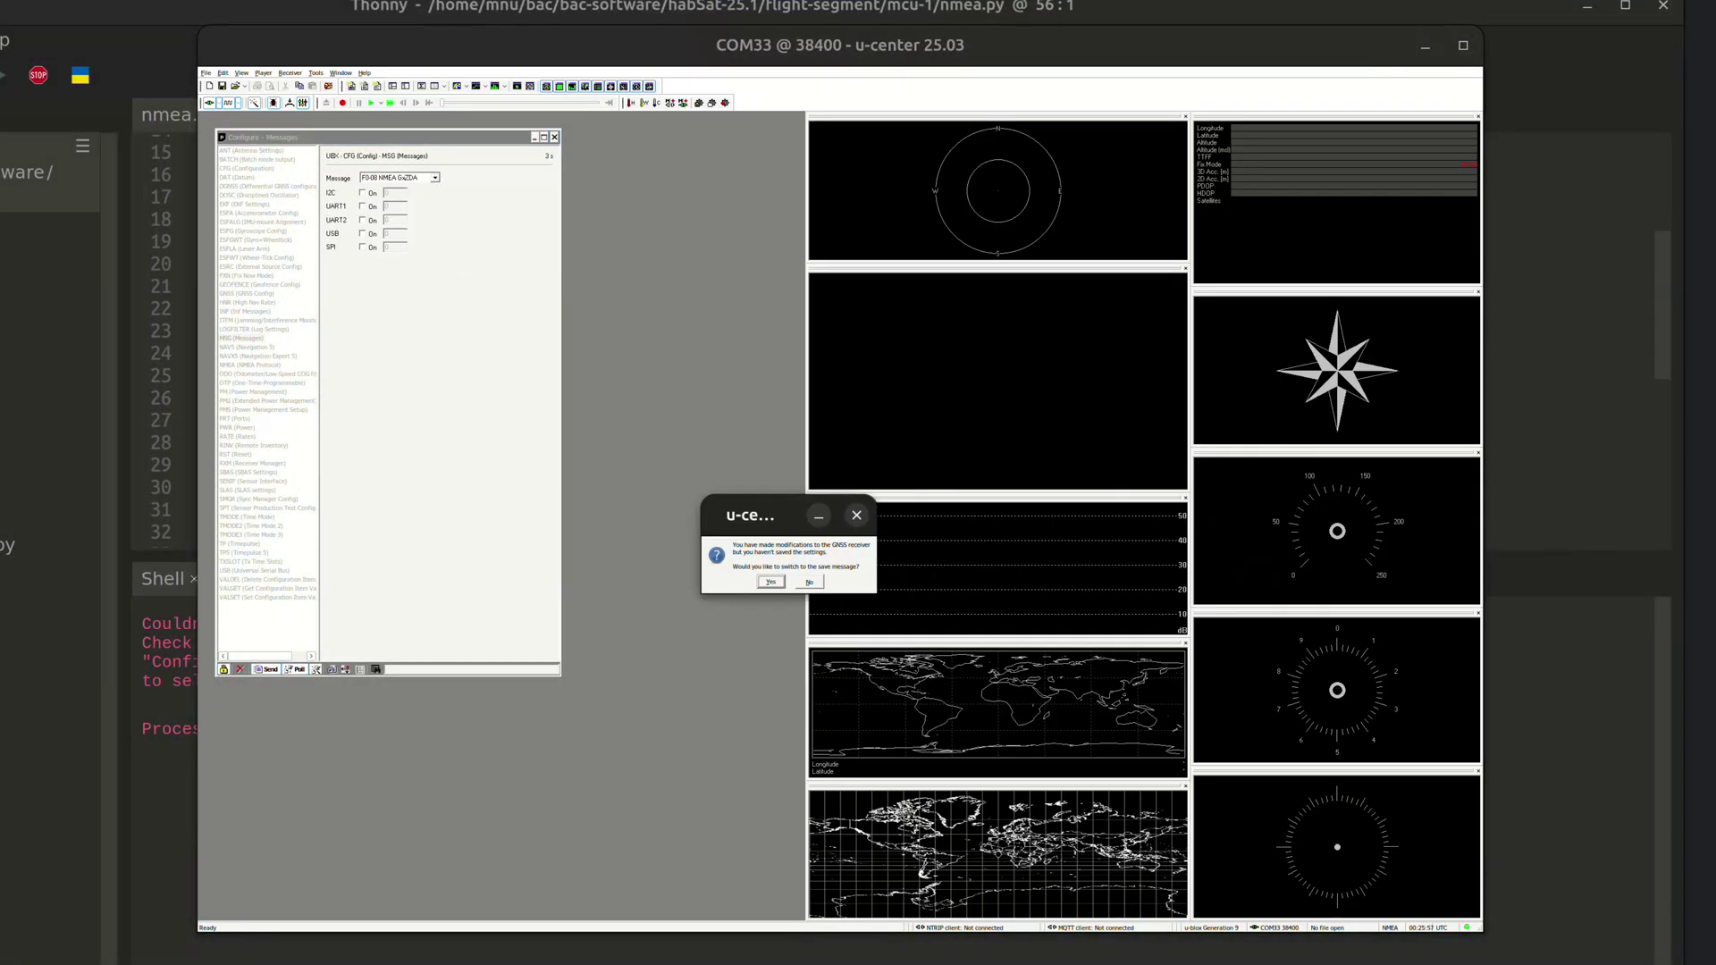
key(Return)
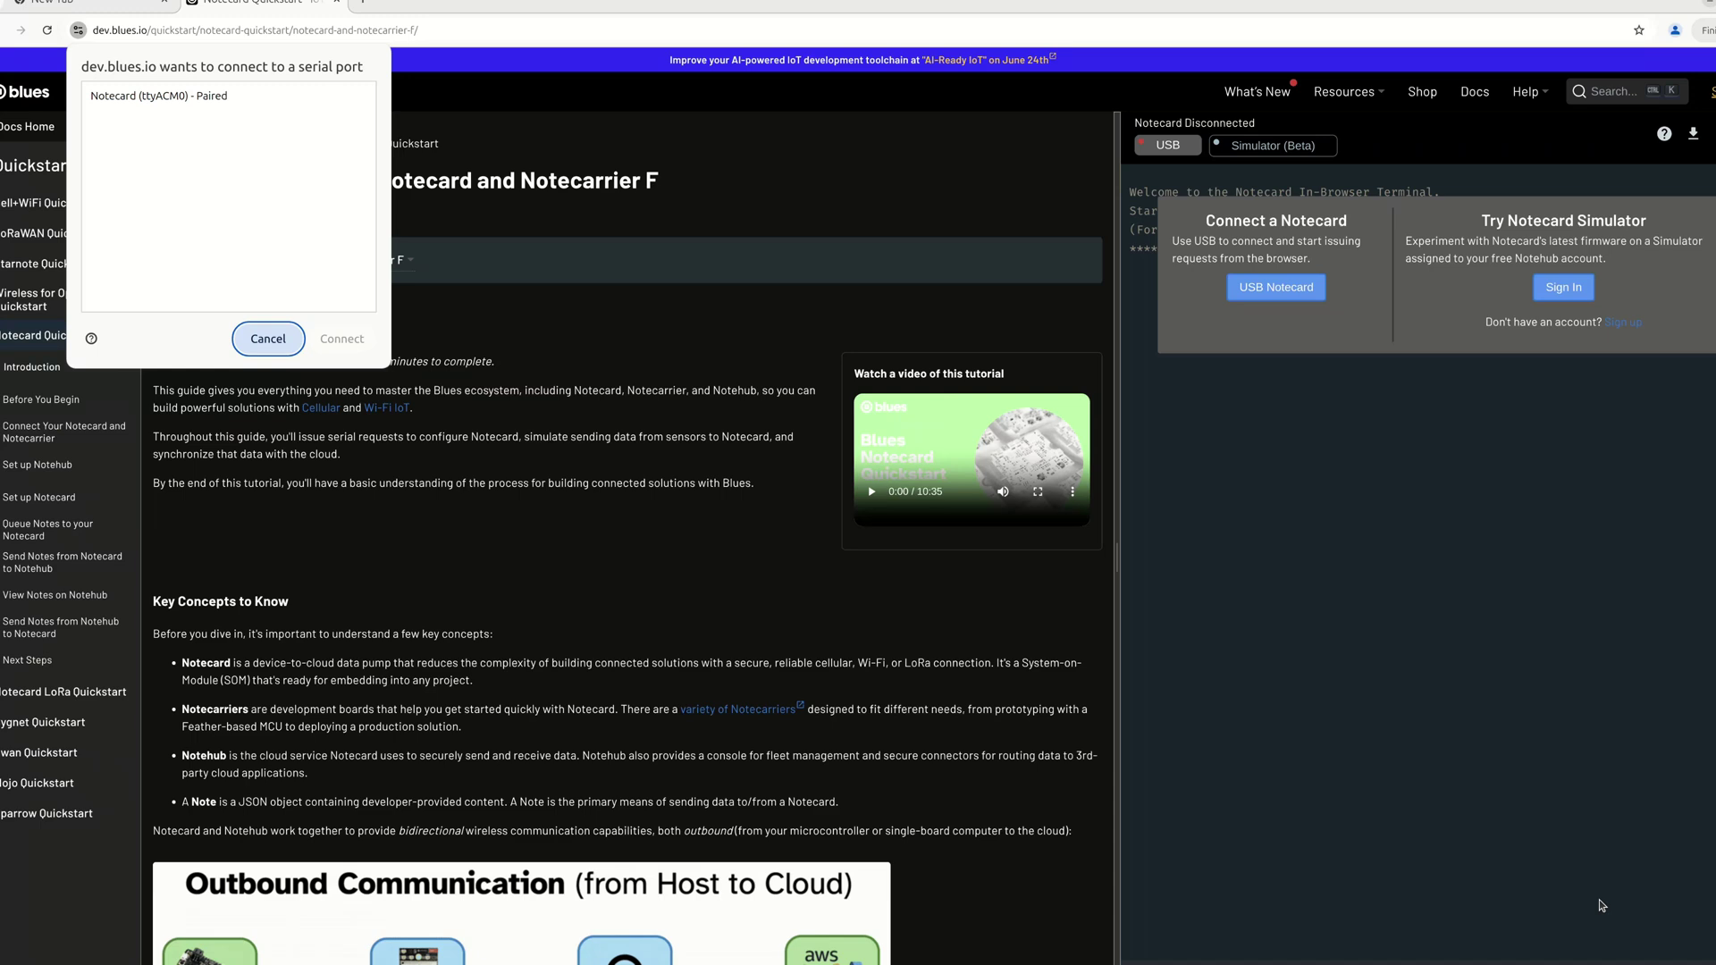
Cancel the browser's serial-port request for Notecard (ttyACM0).
key(Escape)
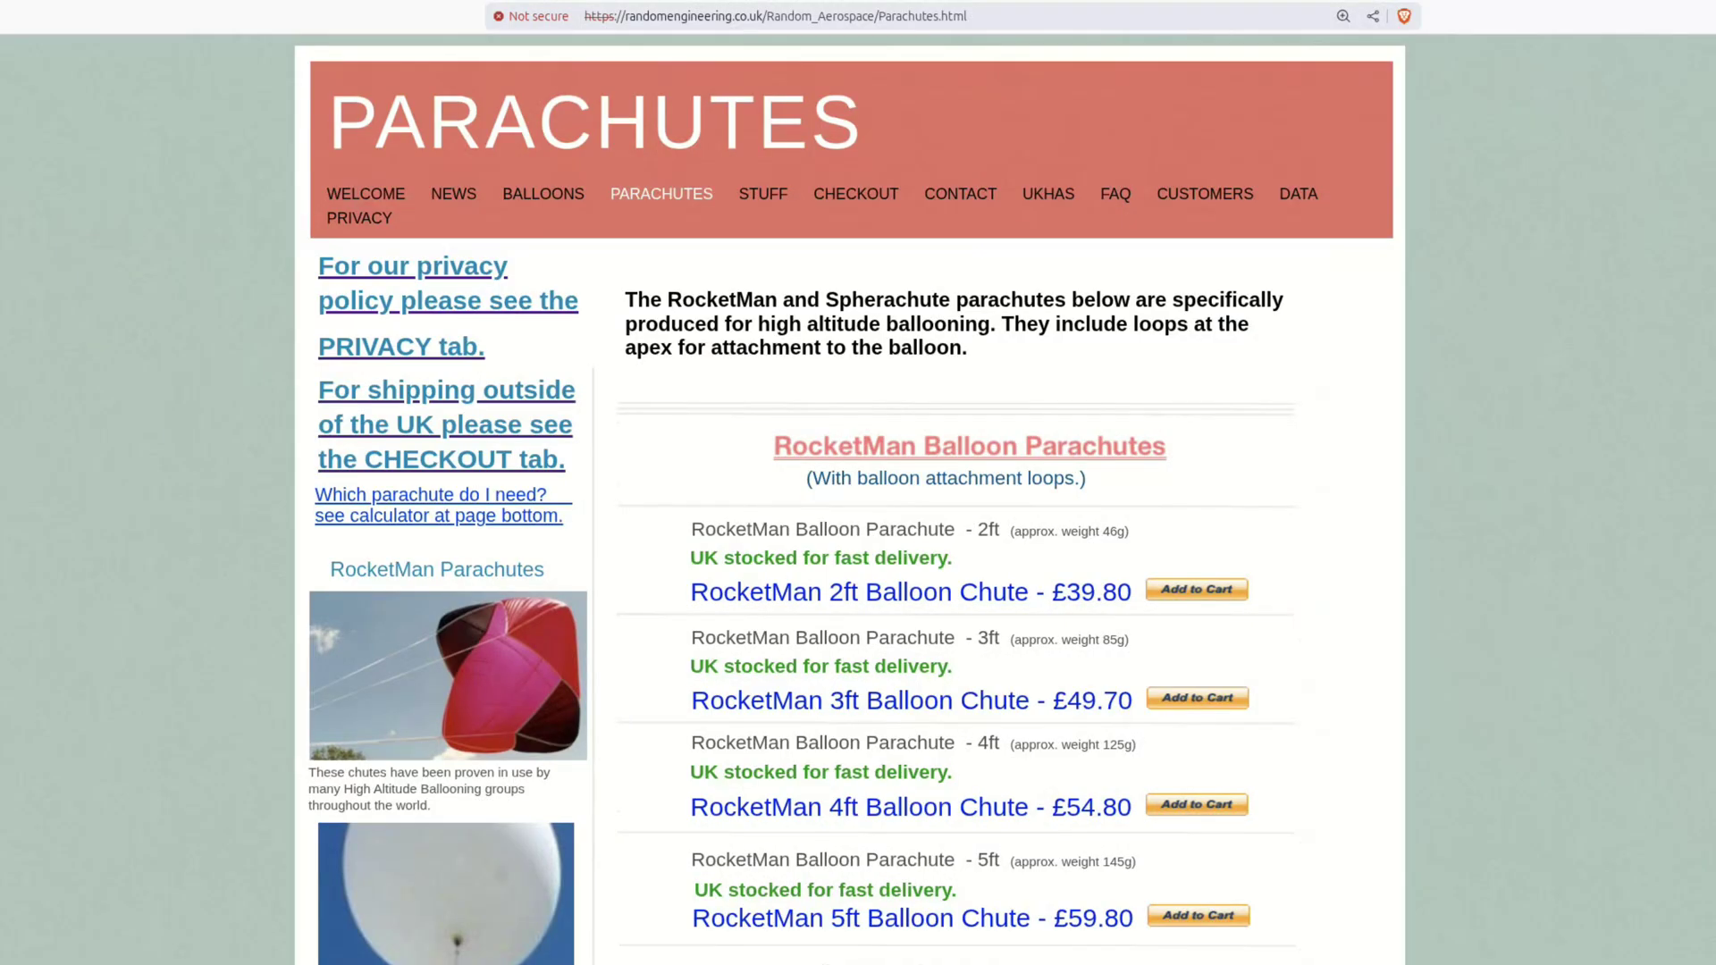
Scroll to the Spherachute listings and highlight the 'ULTRA light Spherachute Balloon Parachute - 54in' line.
scroll(956, 536, down, 15)
drag(659, 661, 1235, 661)
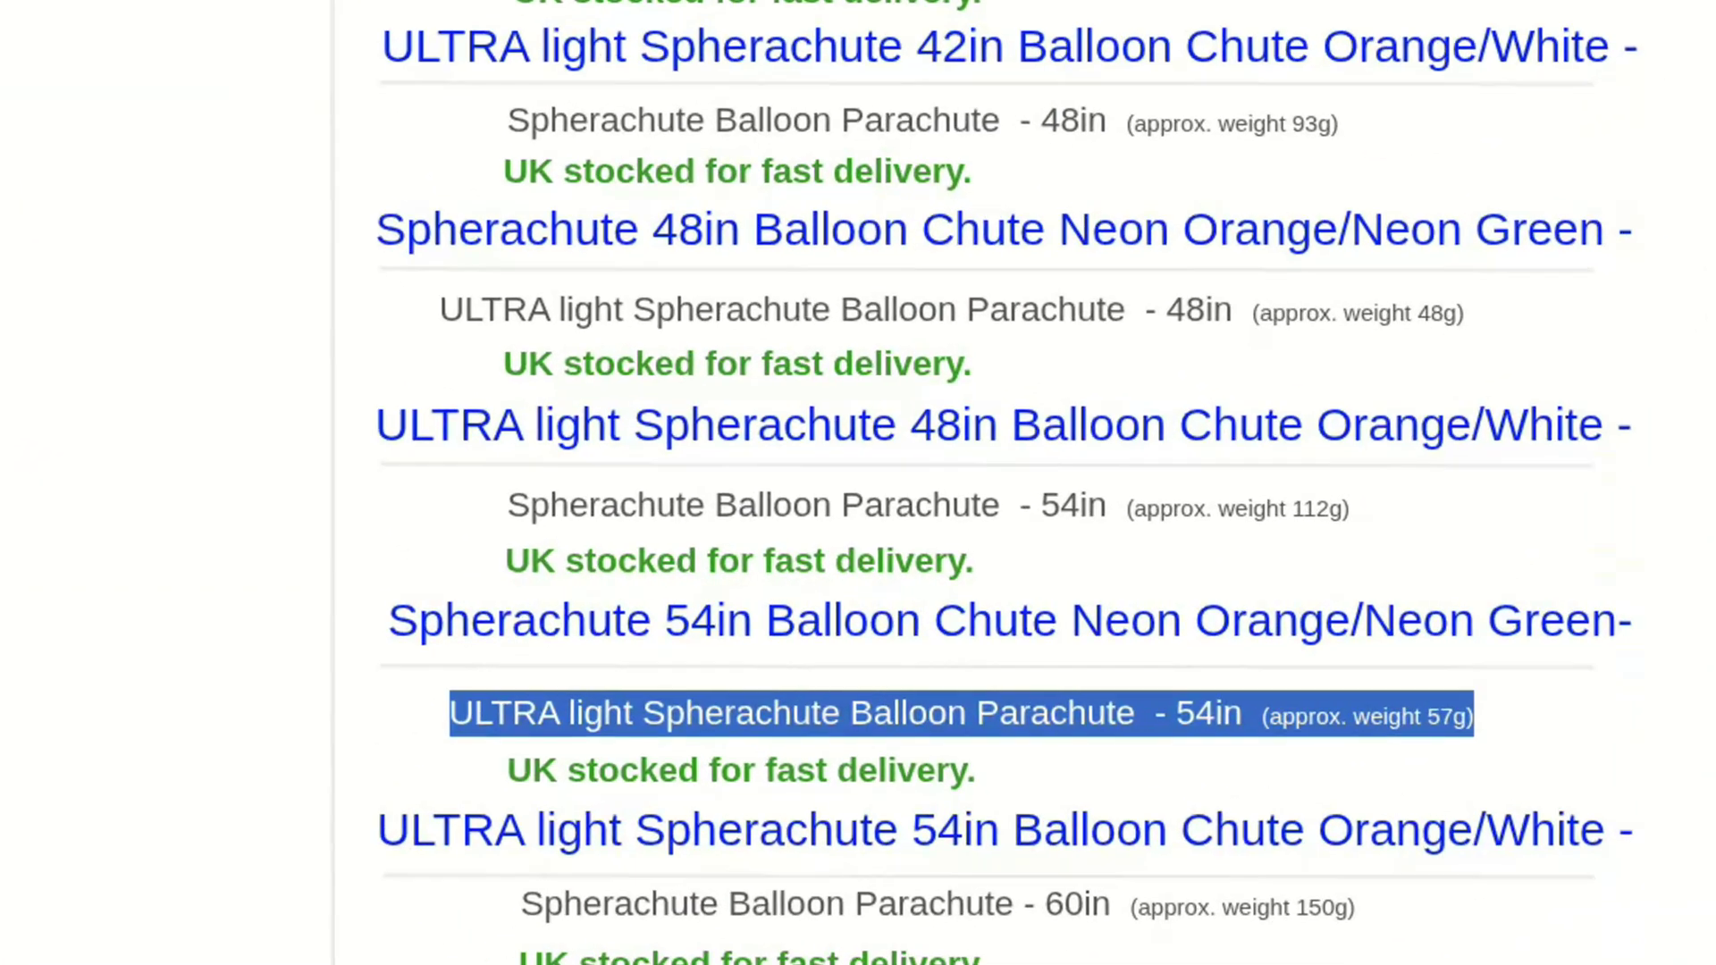